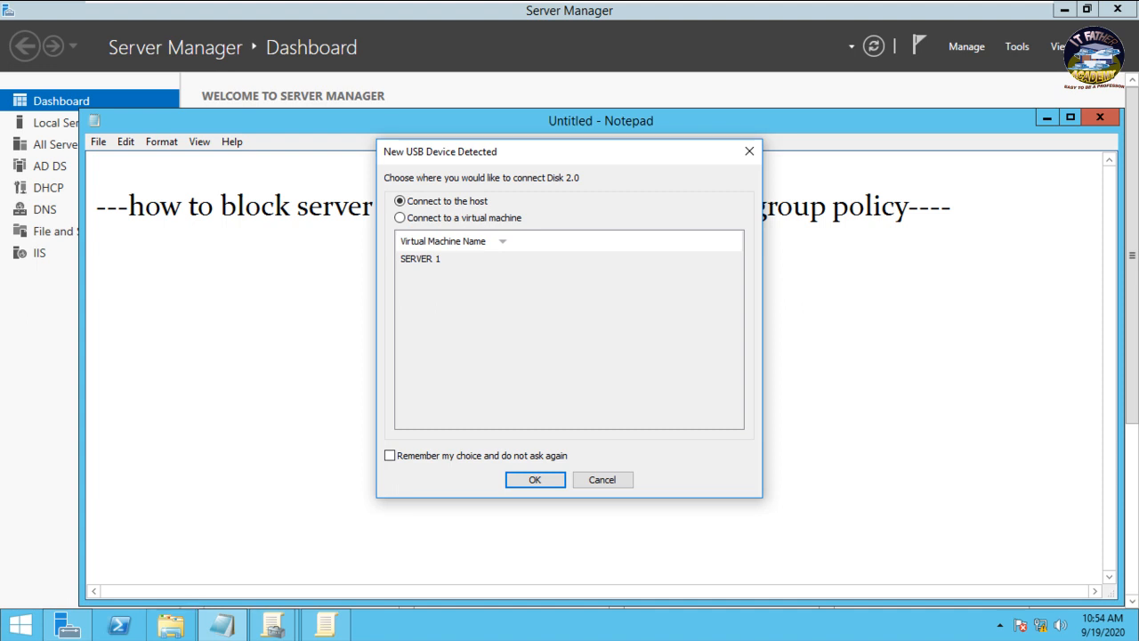
# Connect the detected USB disk to the SERVER 1 virtual machine and open Removable Disk (E:) in File Explorer.
pyautogui.click(434, 218)
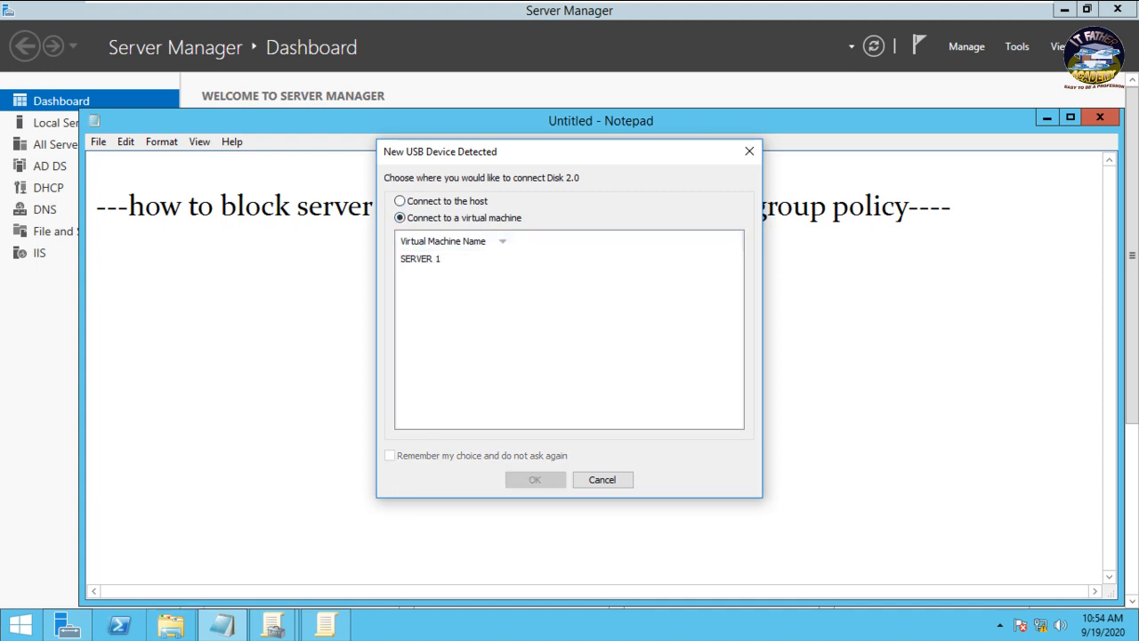
pyautogui.click(421, 259)
pyautogui.click(534, 480)
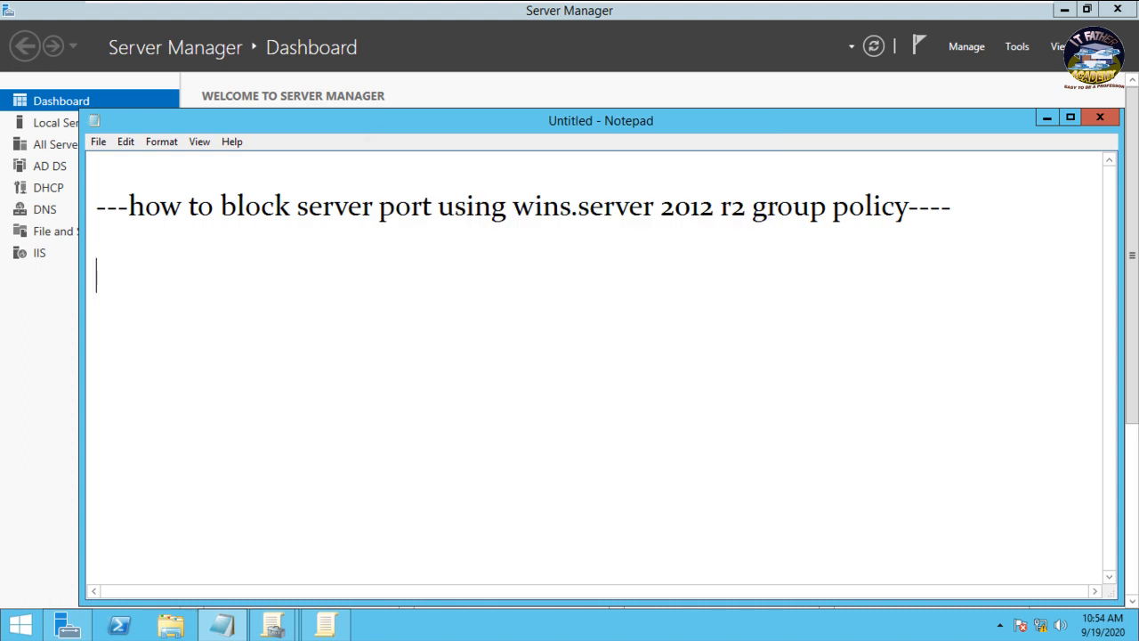
pyautogui.press('super+e')
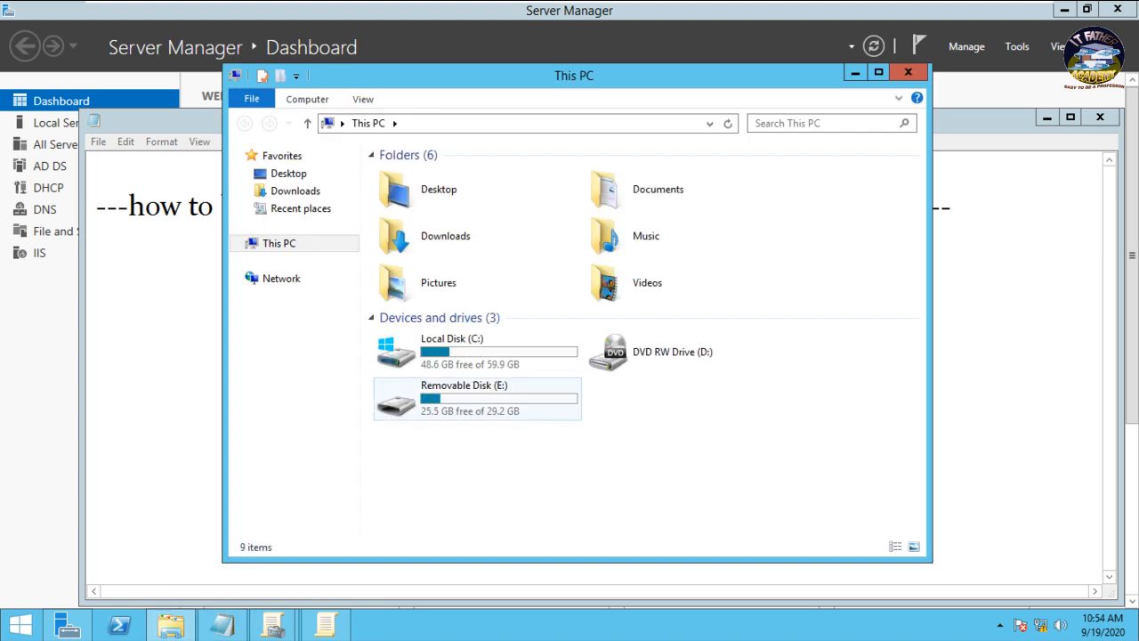
pyautogui.doubleClick(449, 405)
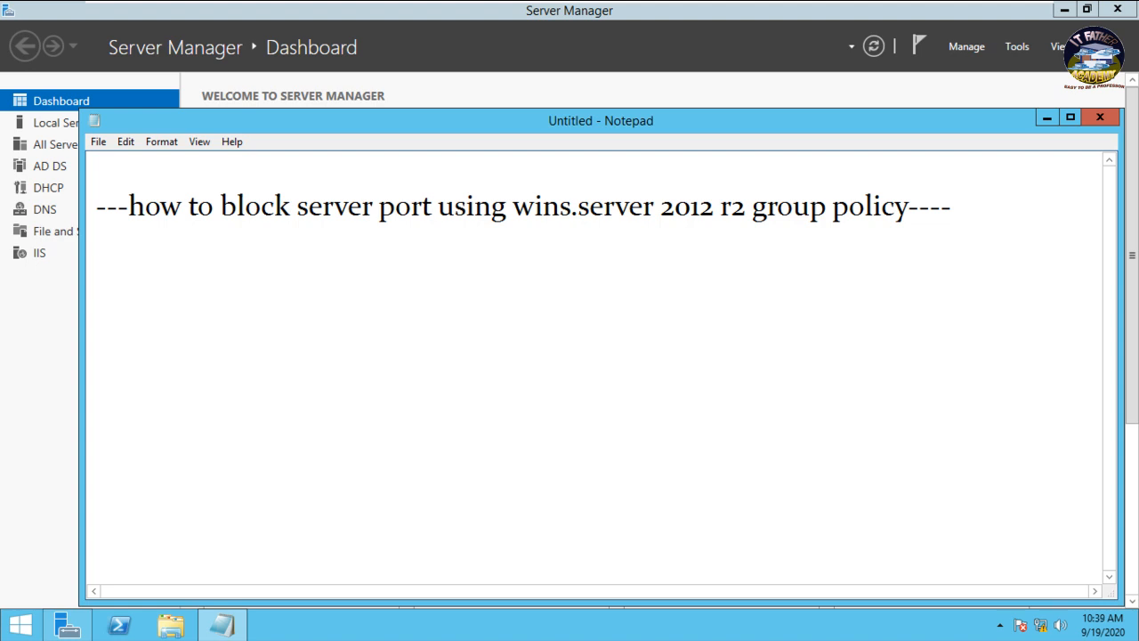
# Add the outline lines "-open group policy management windows", "-create gpo", "-link gpo to domain / OU" and "-run gpupdate /force" below the heading.
pyautogui.write('-open  group policy management windows  -create gpo  -link gpo to domain / OU')
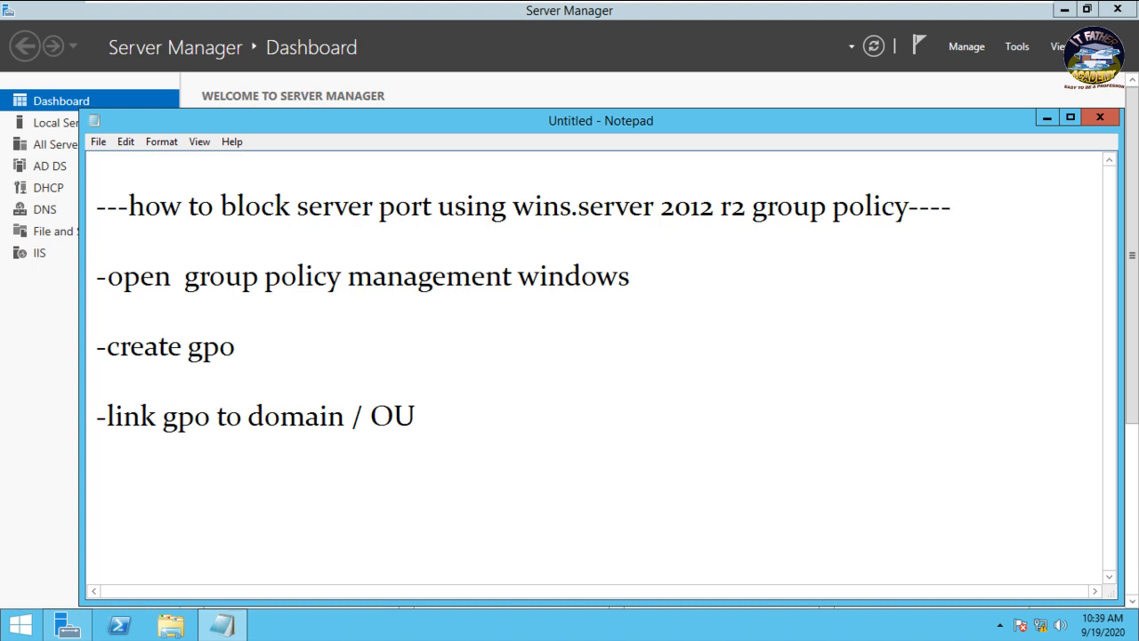
pyautogui.press('Return')
pyautogui.press('Return')
pyautogui.write('-')
pyautogui.write('run gp')
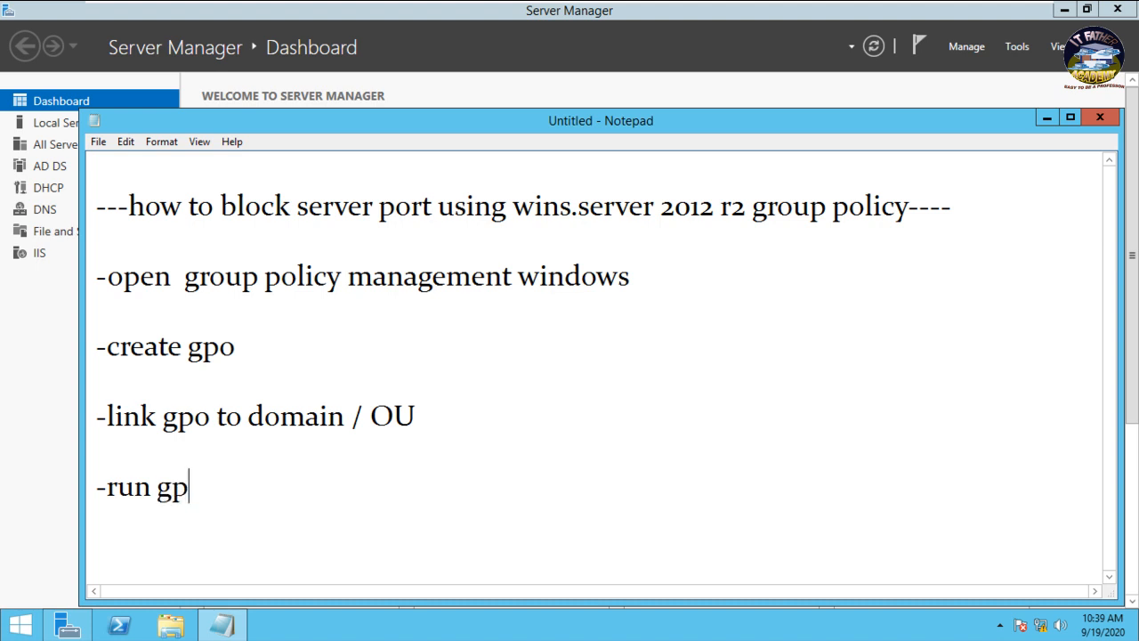
pyautogui.write('update /')
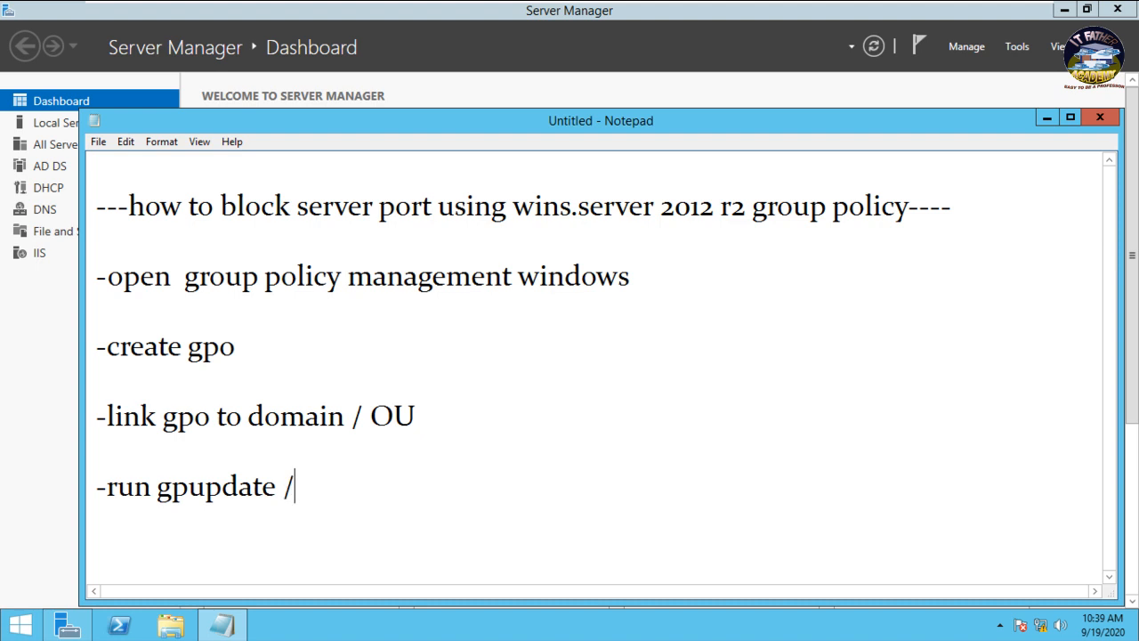
pyautogui.write('force')
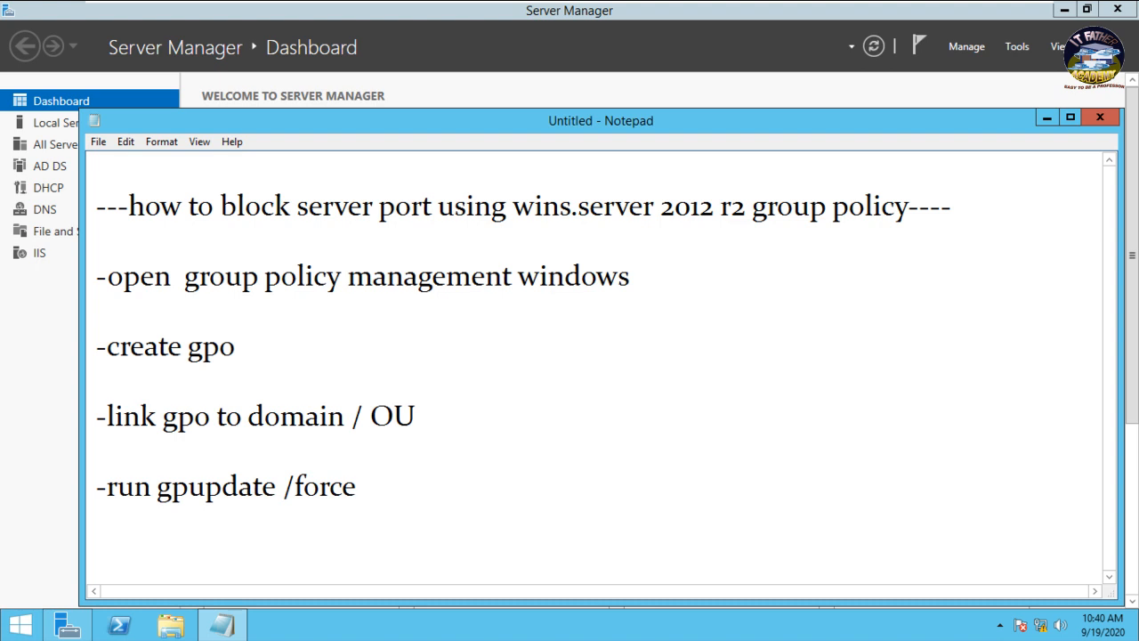
# Open Group Policy Management from Server Manager, maximized, and expand the EMMAH.ORG domain down to its Group Policy Objects.
pyautogui.click(68, 624)
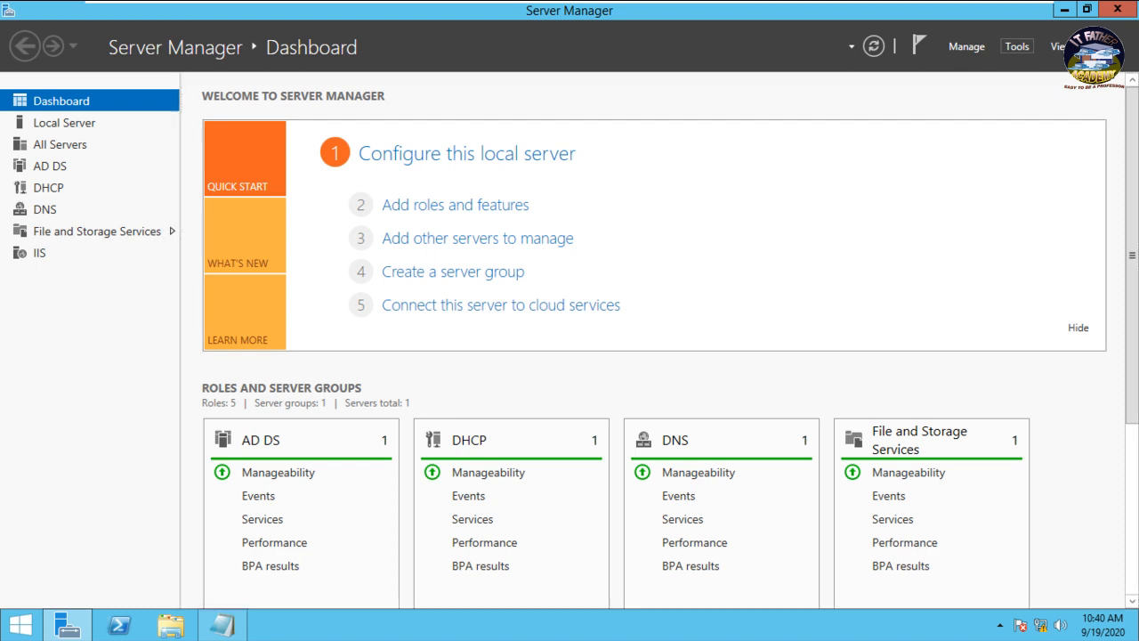
pyautogui.click(1017, 46)
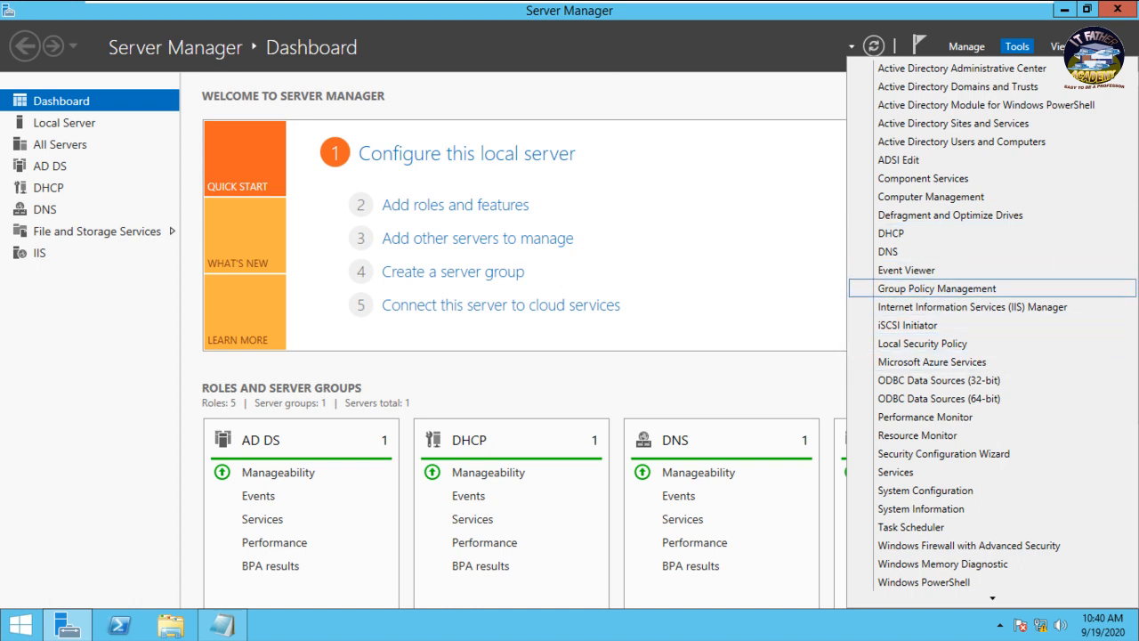
pyautogui.click(937, 288)
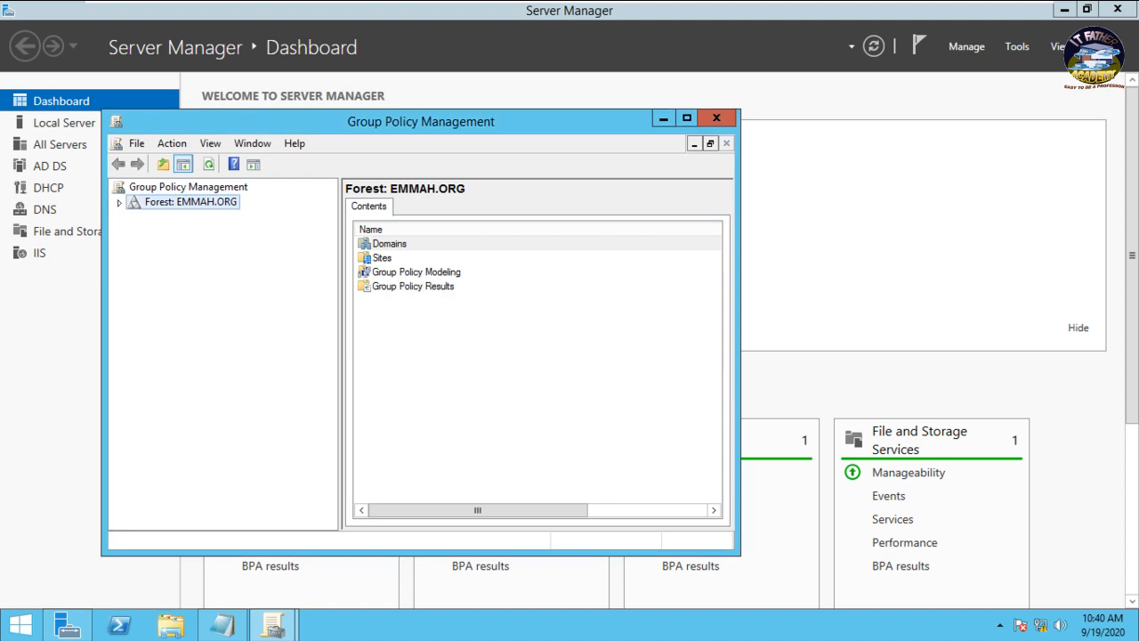
pyautogui.click(686, 117)
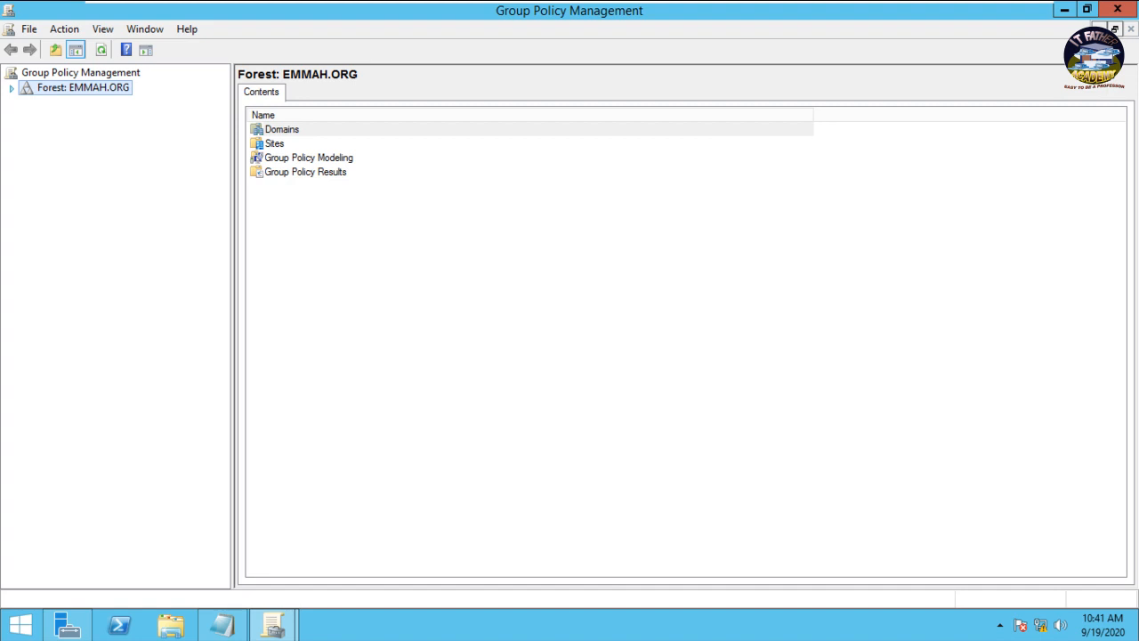
pyautogui.click(12, 88)
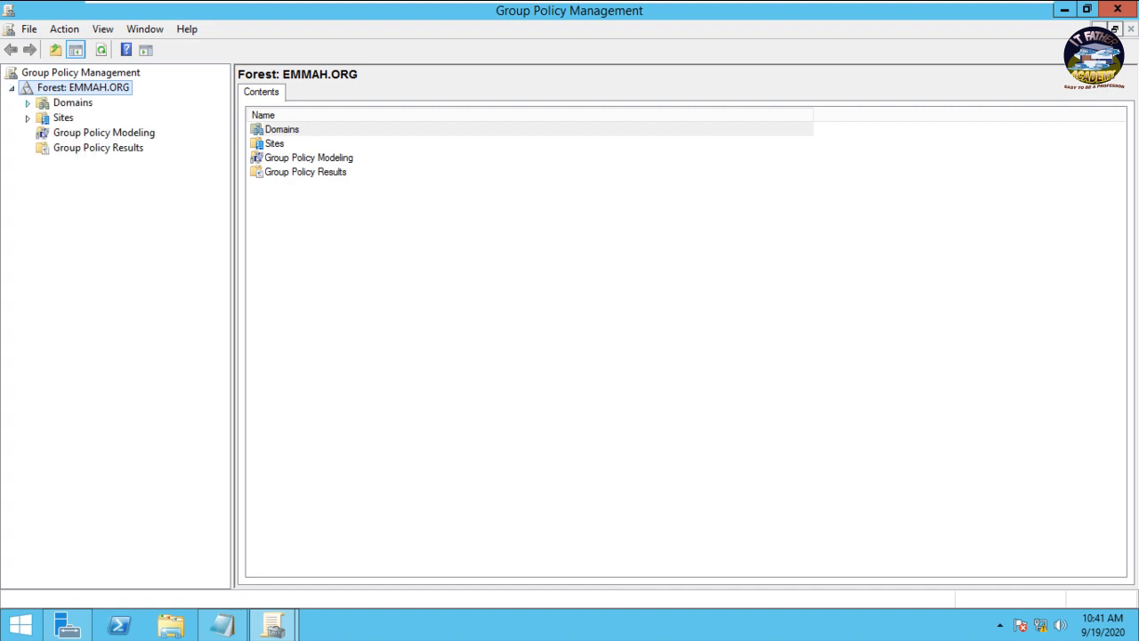
pyautogui.click(27, 103)
pyautogui.click(43, 117)
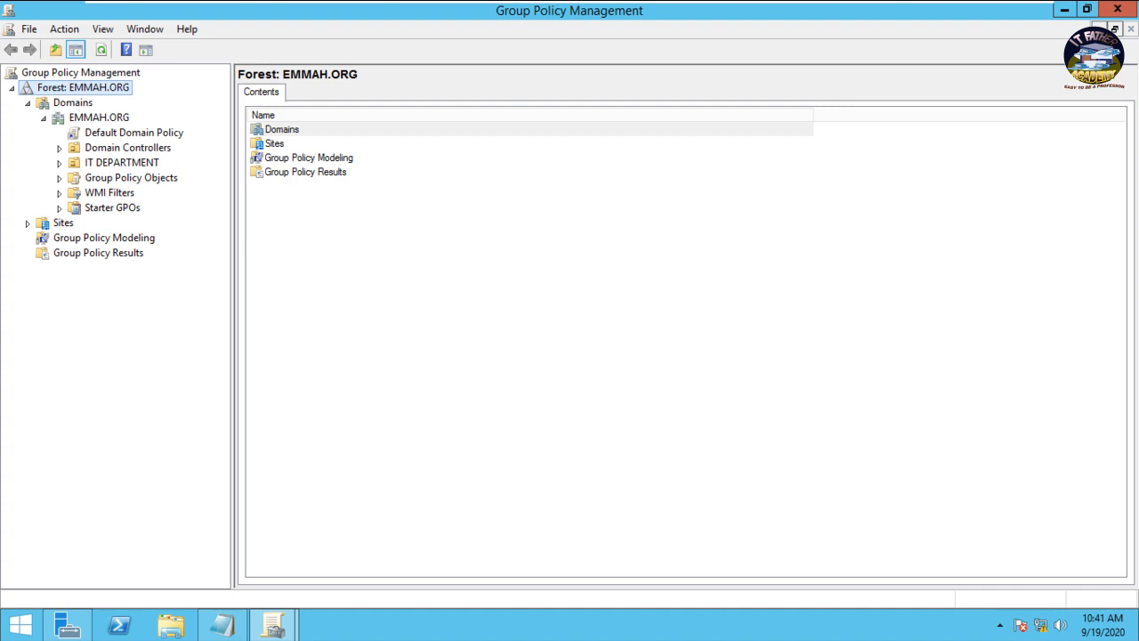
pyautogui.click(59, 177)
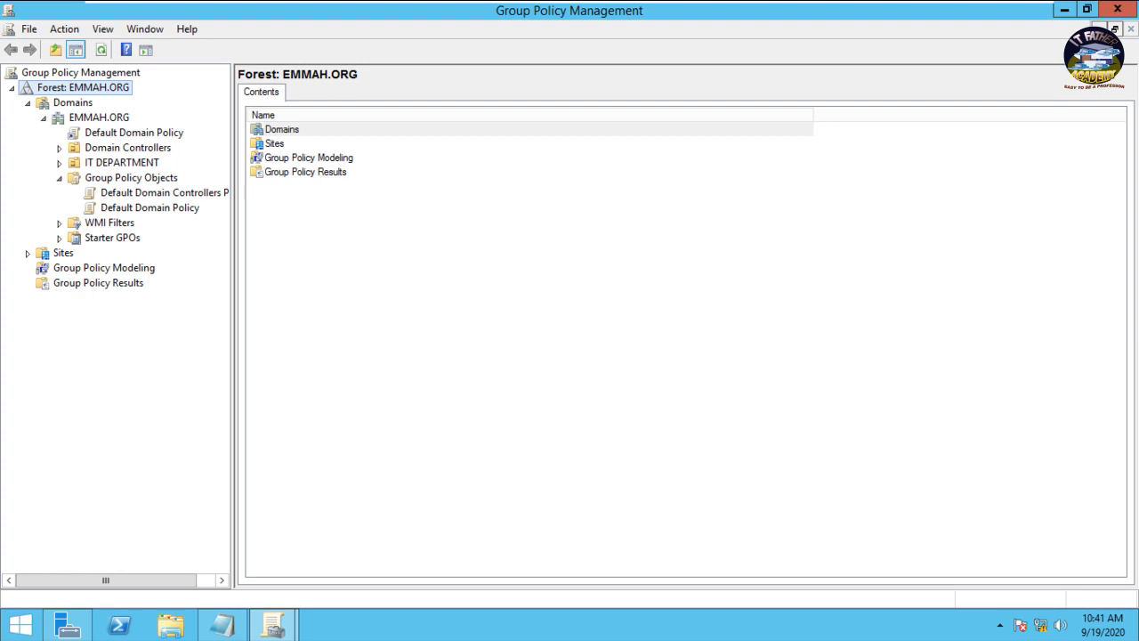
# Create a new group policy object named USB BLOCK under Group Policy Objects, without a source starter GPO.
pyautogui.rightClick(105, 178)
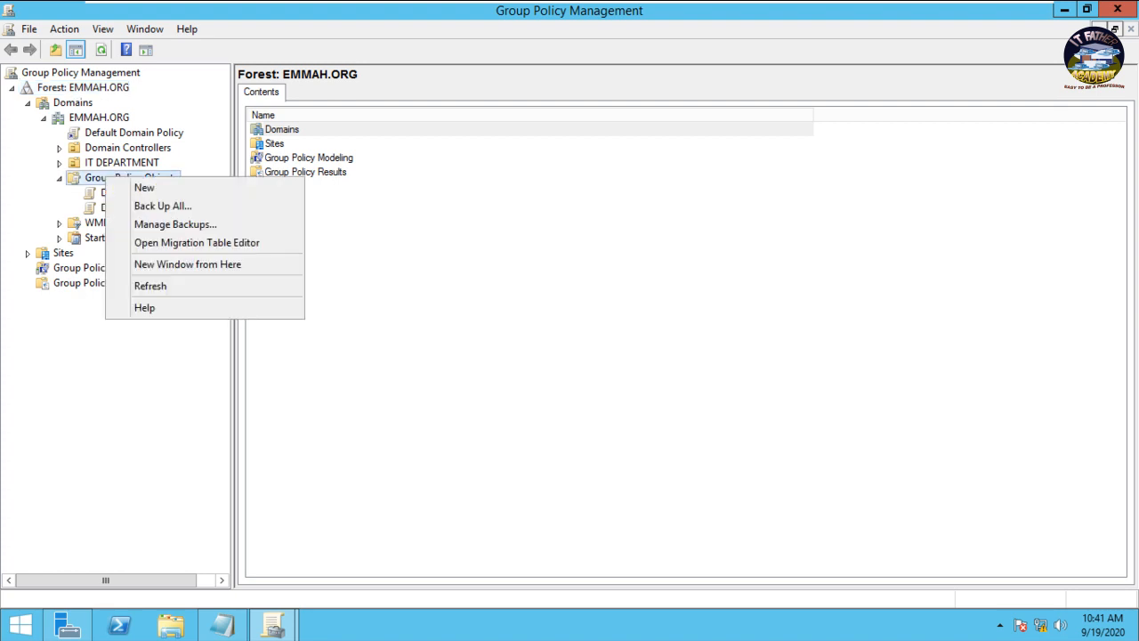
pyautogui.click(144, 188)
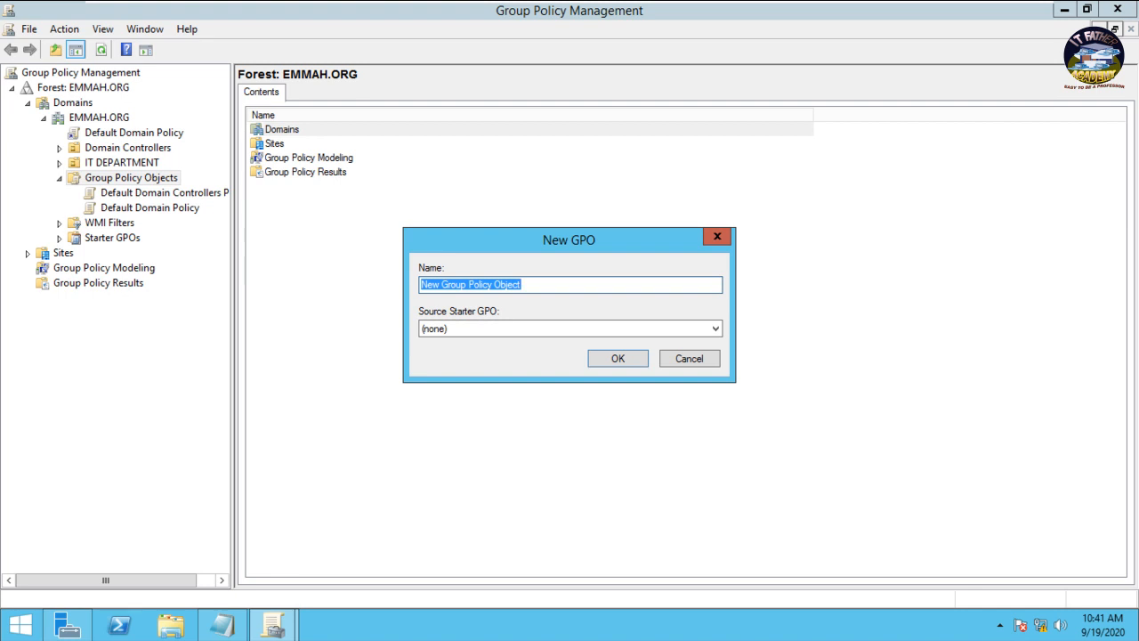
pyautogui.write('Us')
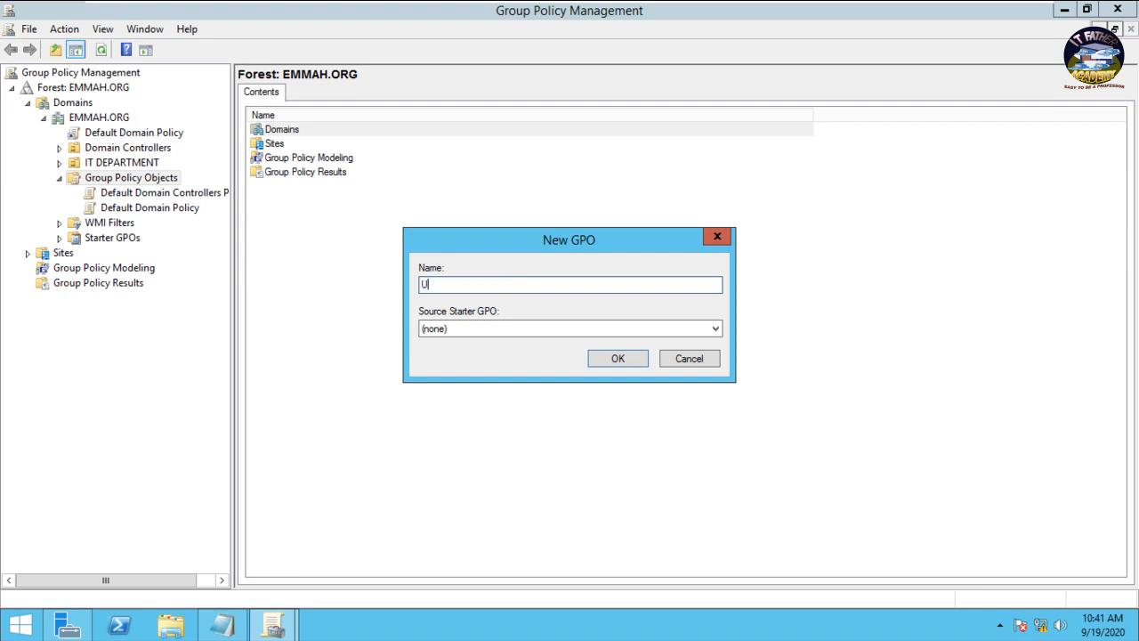
pyautogui.press('BackSpace')
pyautogui.write('SB PO')
pyautogui.press('BackSpace')
pyautogui.press('BackSpace')
pyautogui.write('BLOCK')
pyautogui.press('Return')
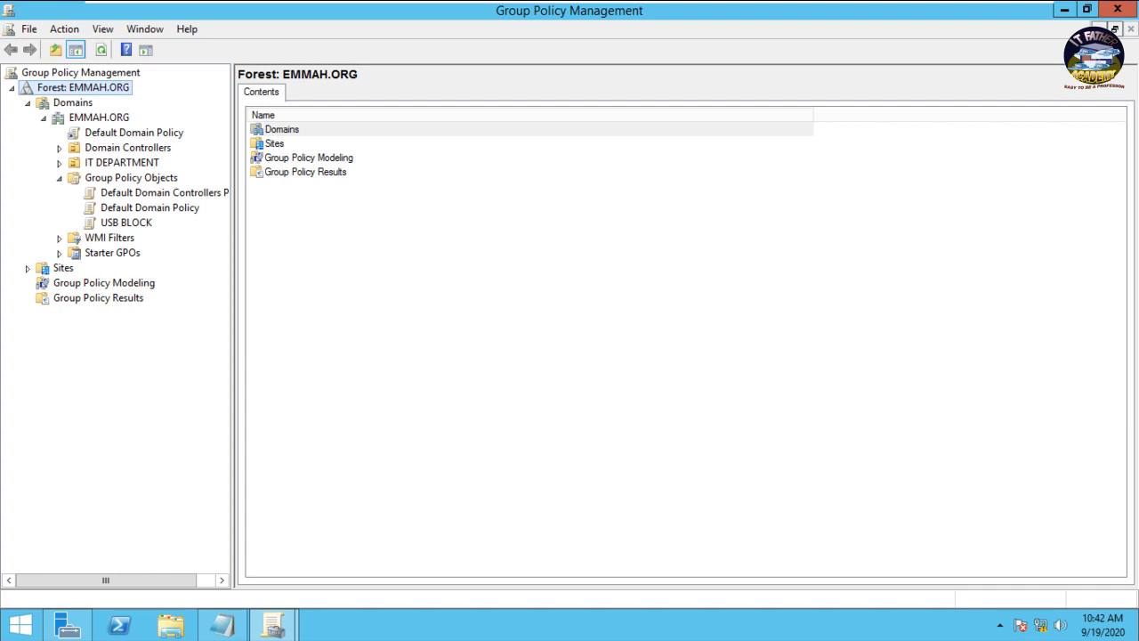
# Open the USB BLOCK policy object for editing in the Group Policy Management Editor.
pyautogui.click(126, 222)
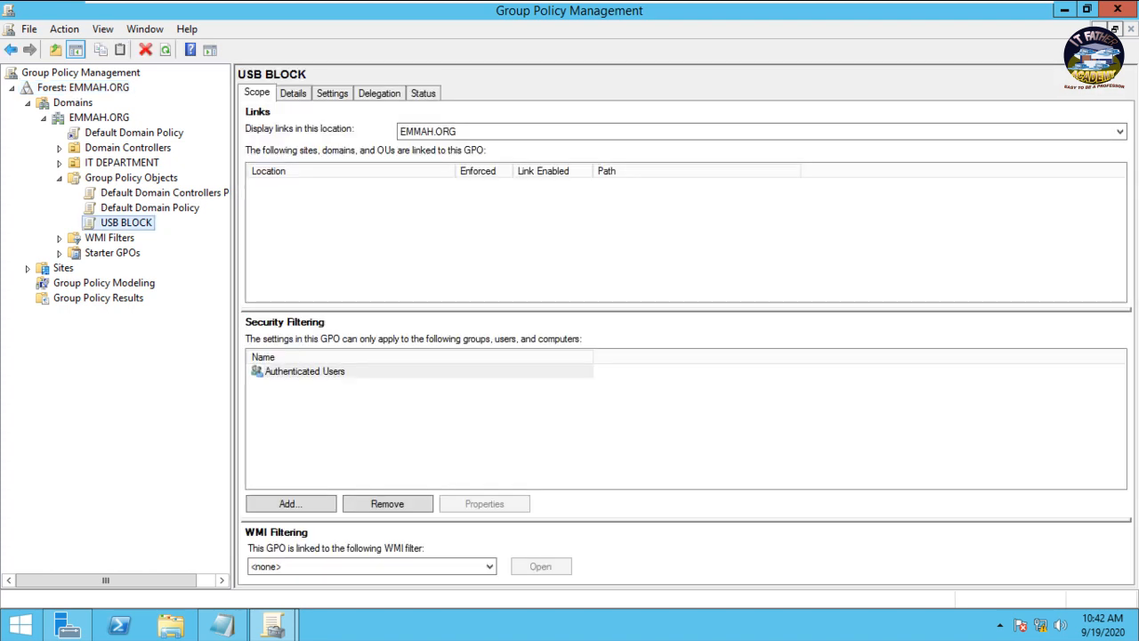
pyautogui.rightClick(134, 223)
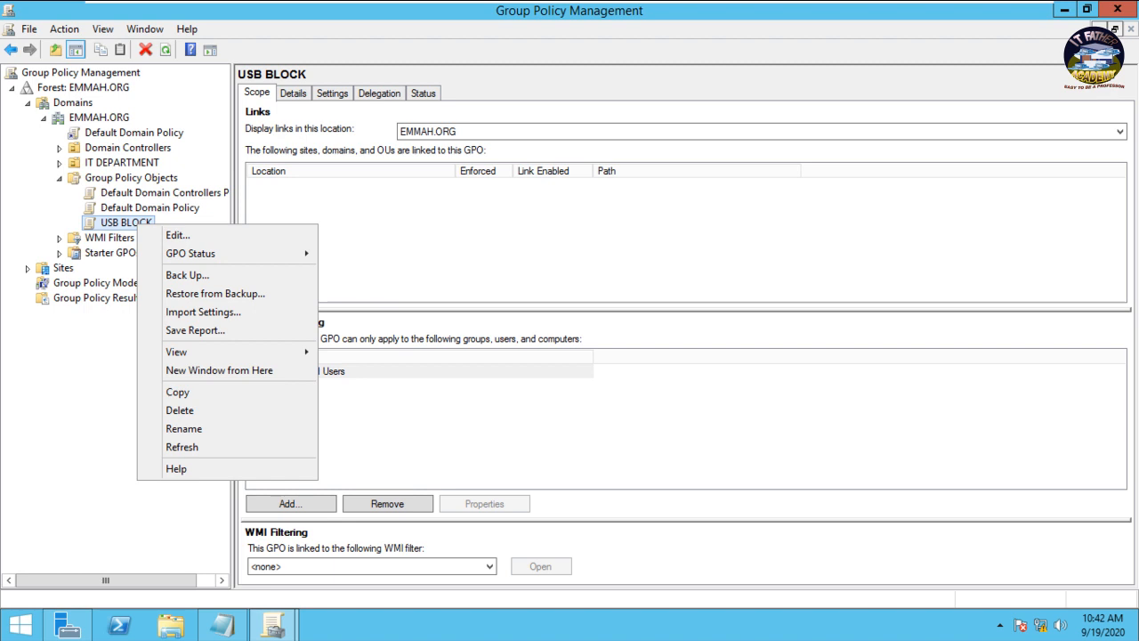
pyautogui.click(169, 234)
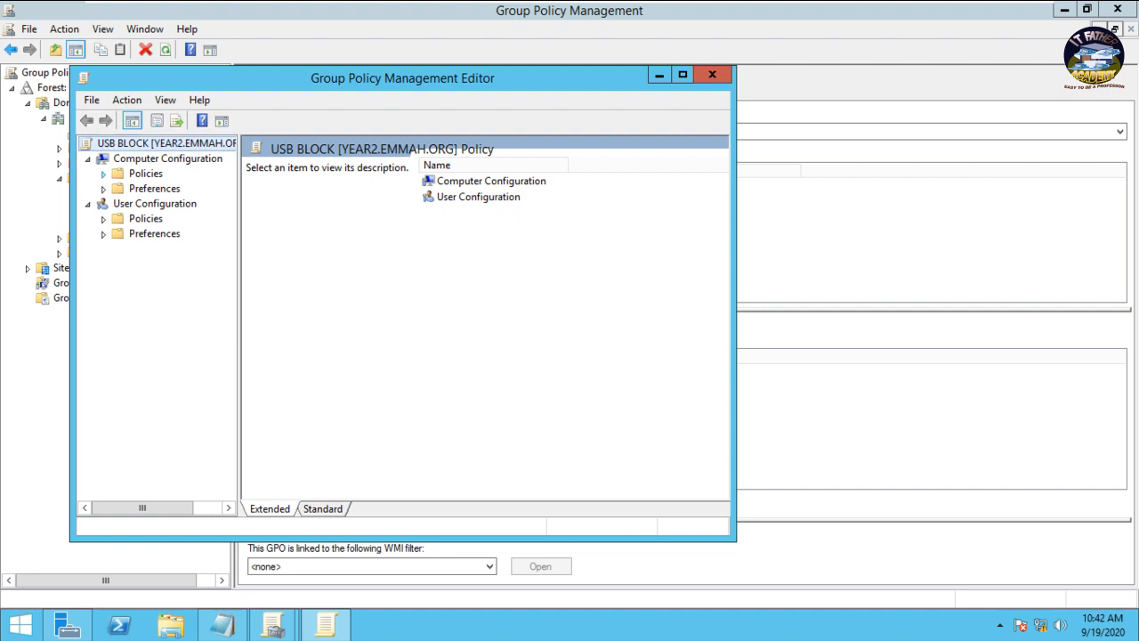
# Show the Removable Storage Access settings under Computer Configuration, Policies, Administrative Templates, System, with the editor maximized and the tree pane widened.
pyautogui.click(104, 174)
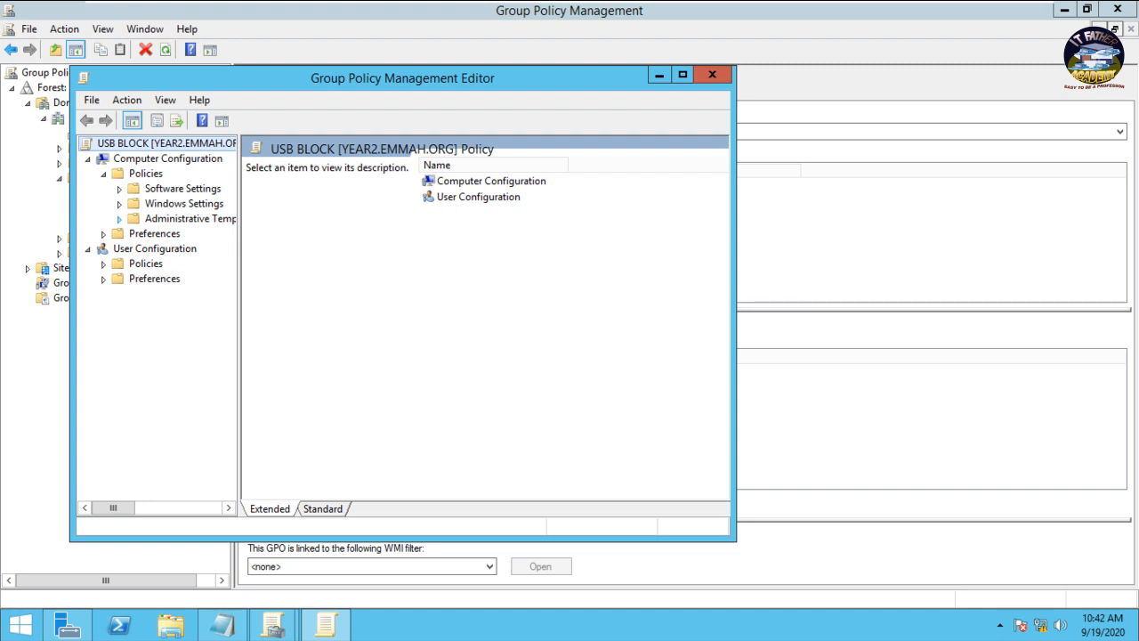
pyautogui.click(119, 218)
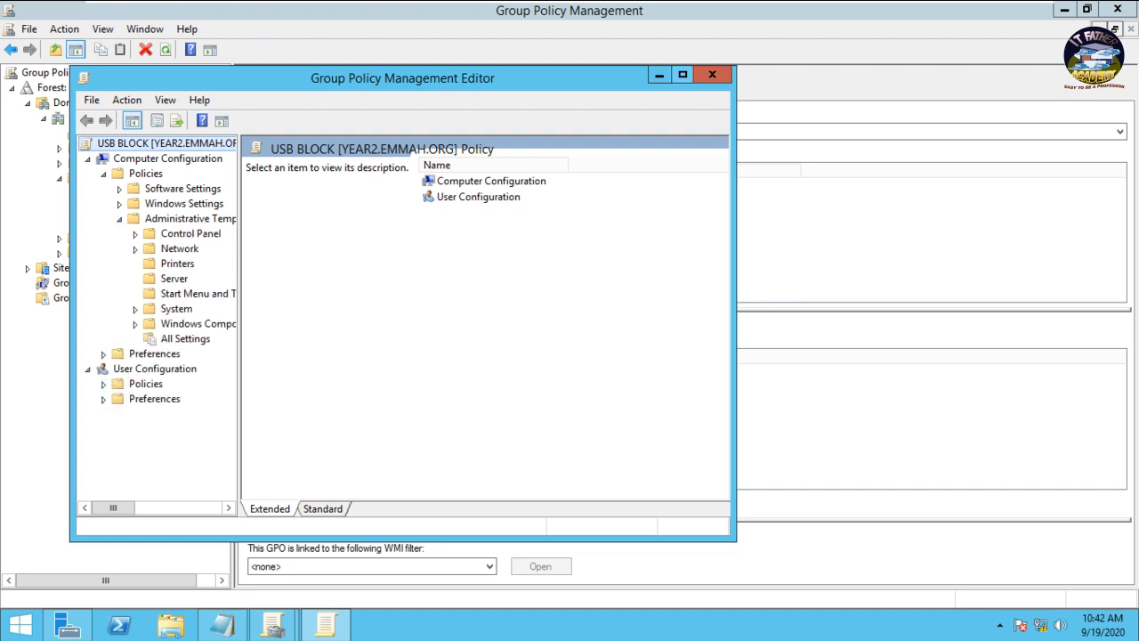
pyautogui.click(682, 75)
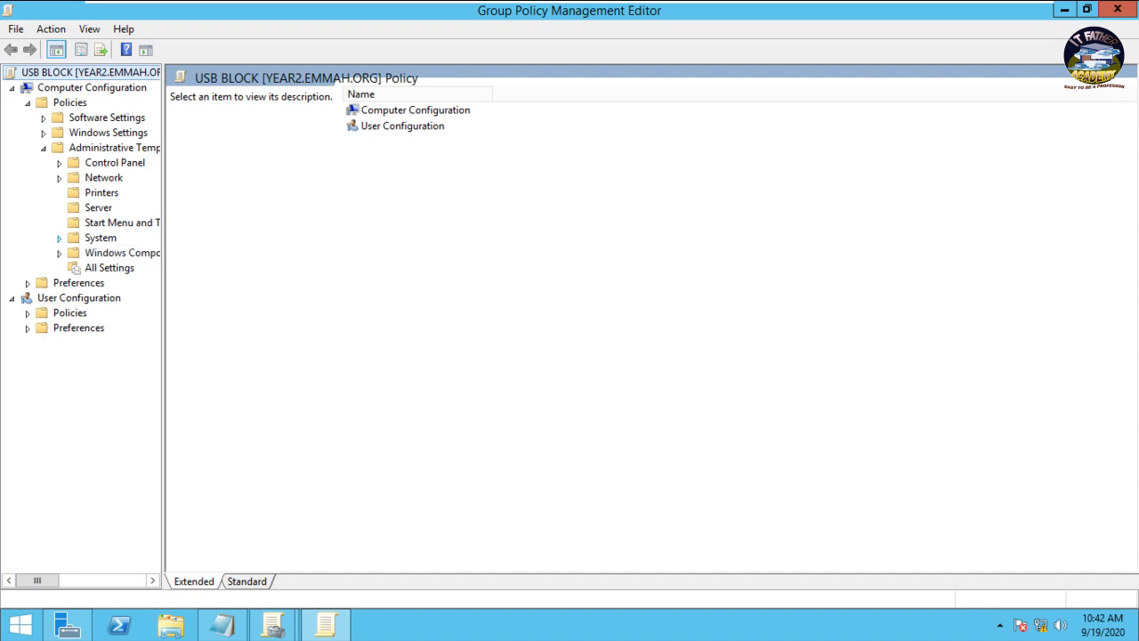
pyautogui.click(59, 237)
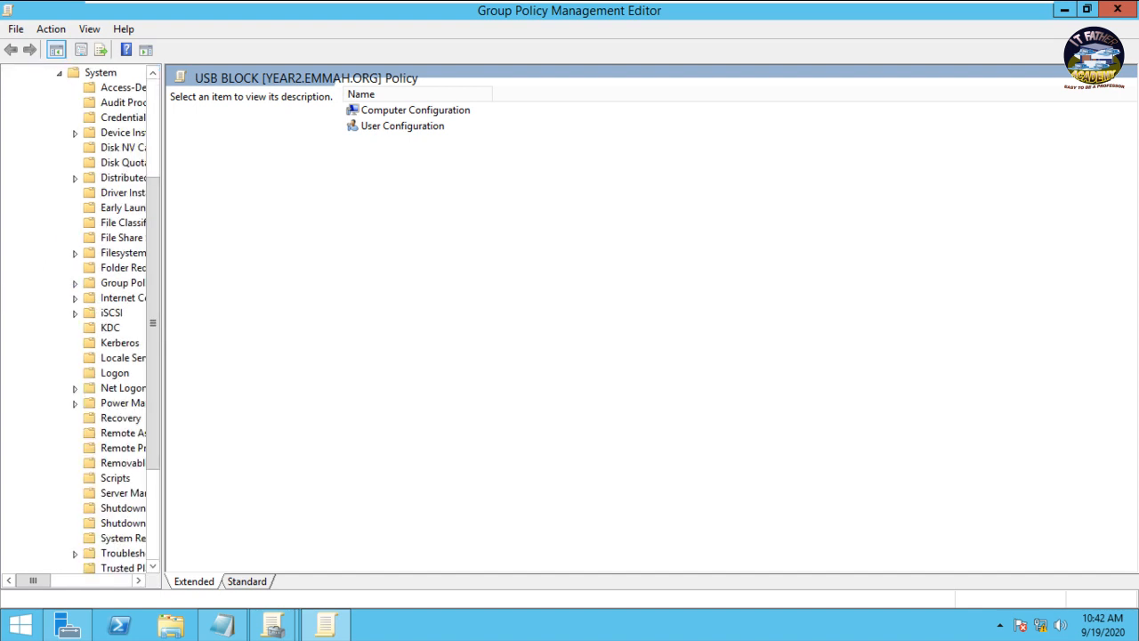
pyautogui.moveTo(163, 320); pyautogui.dragTo(246, 320)
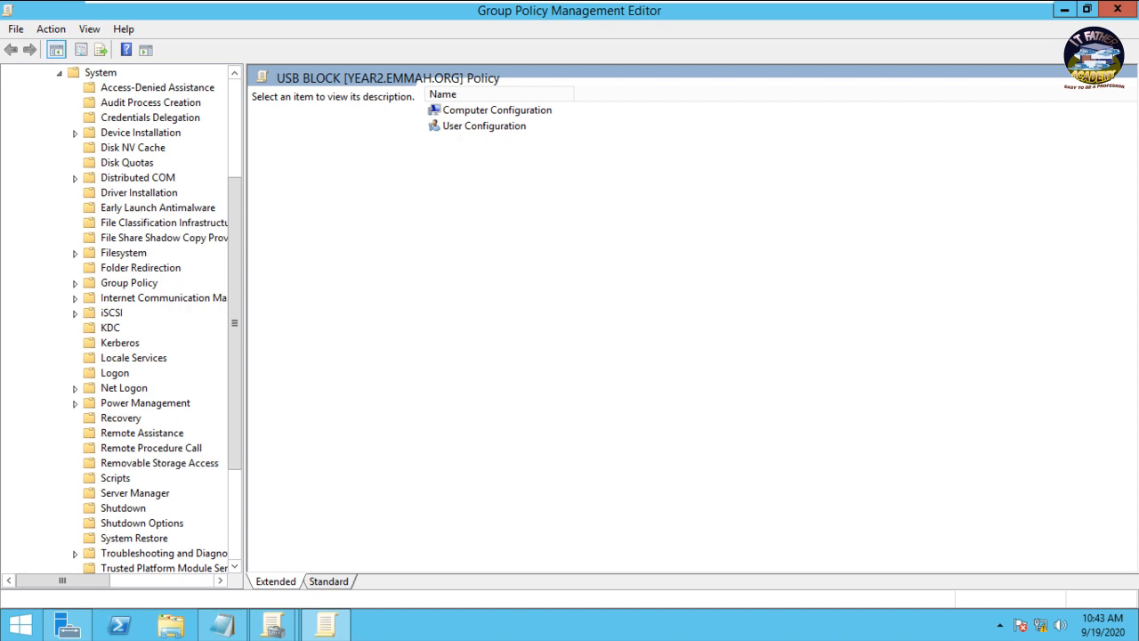
pyautogui.click(160, 463)
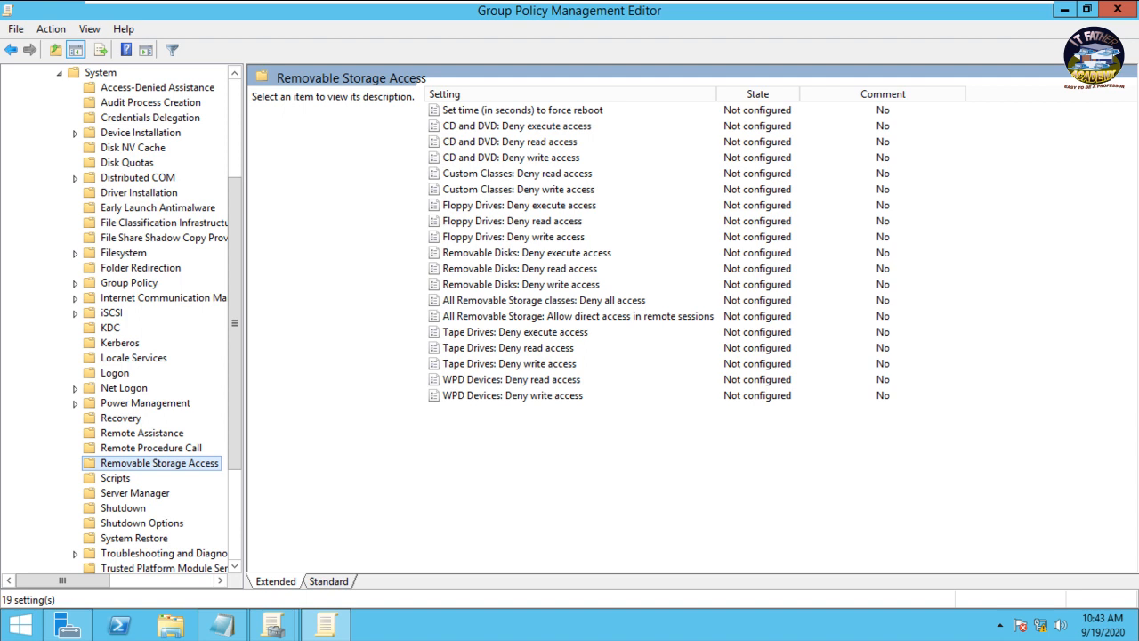
# Set the policy "All Removable Storage classes: Deny all access" to Enabled and apply it.
pyautogui.click(579, 316)
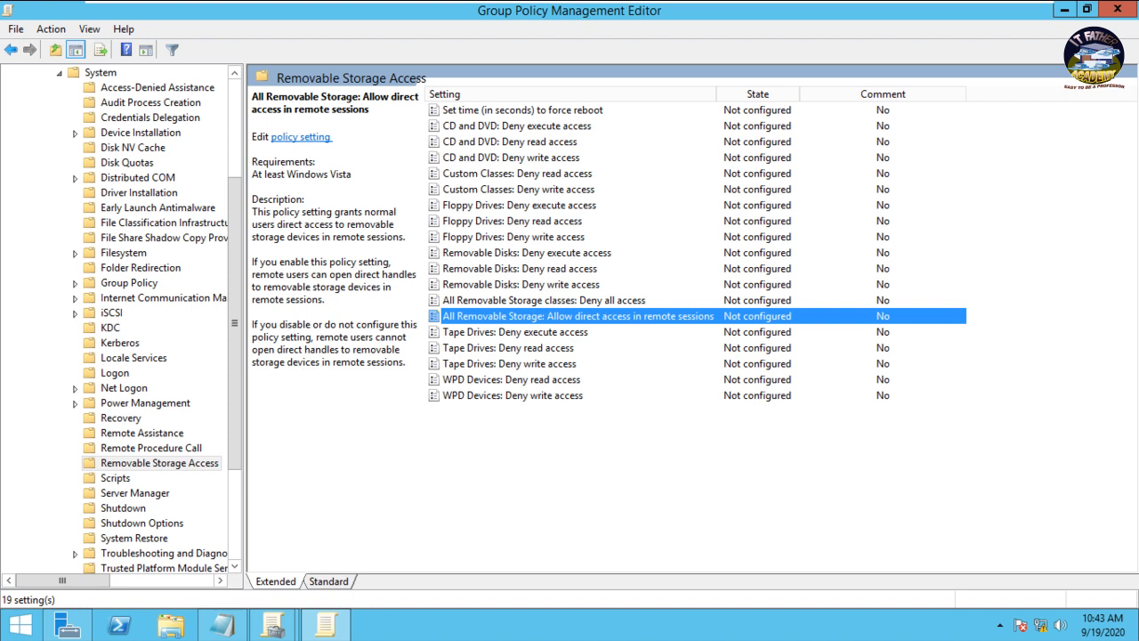
pyautogui.click(545, 301)
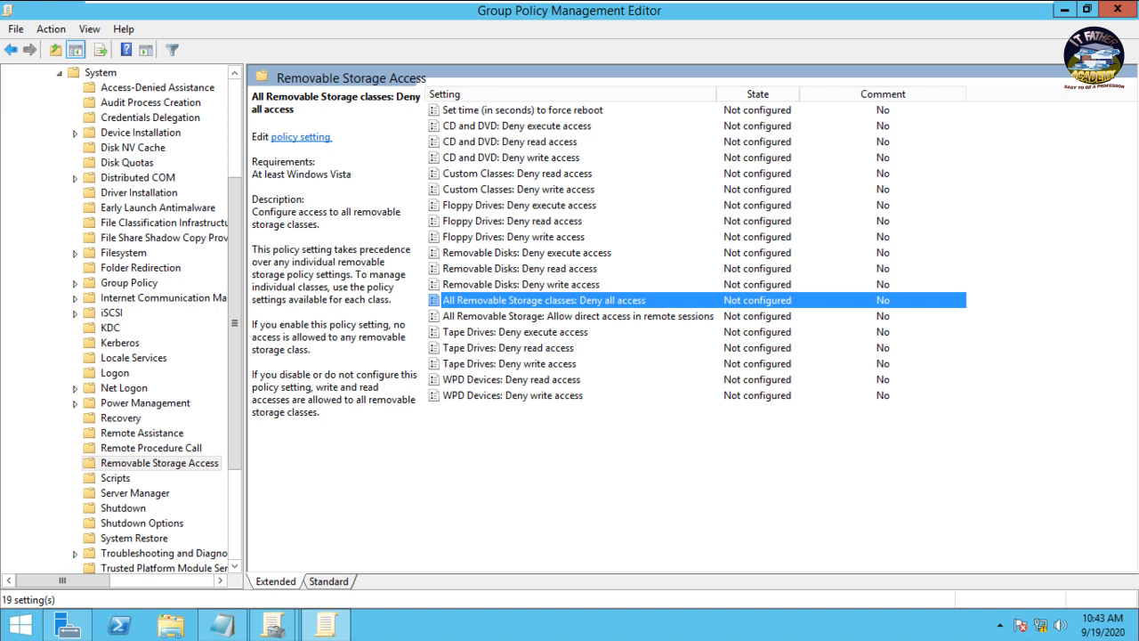
pyautogui.rightClick(676, 300)
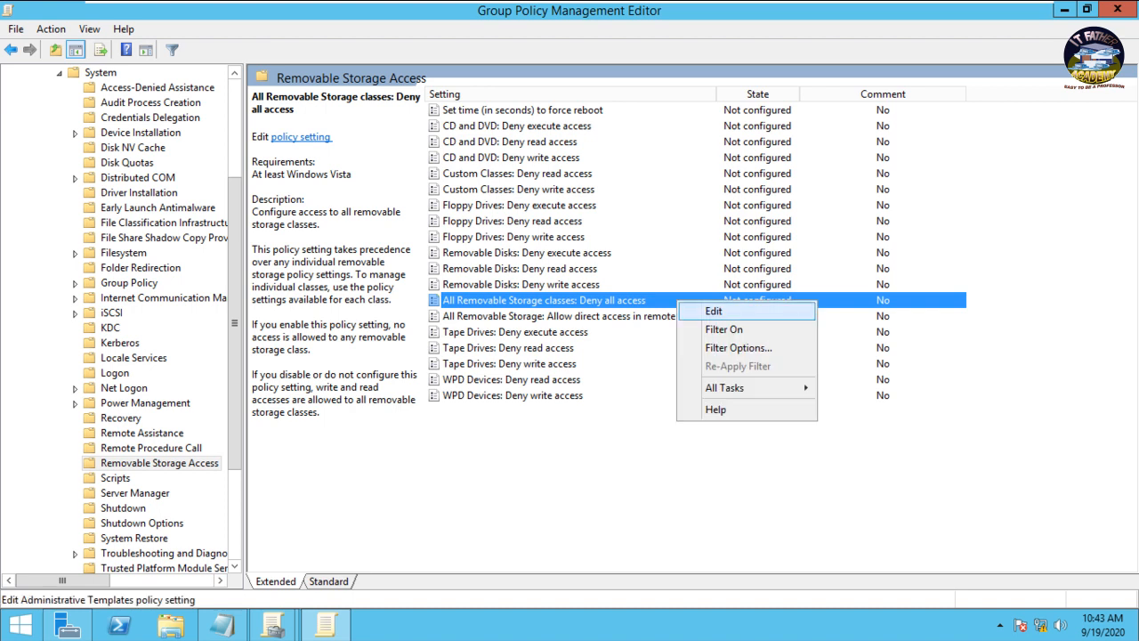
pyautogui.click(714, 311)
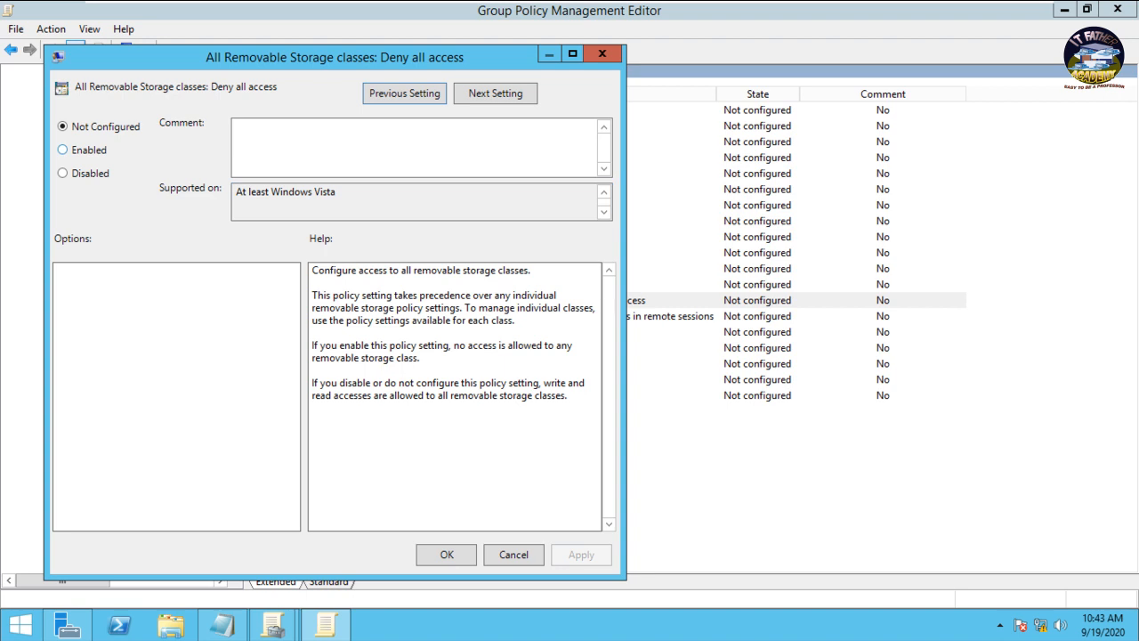
pyautogui.click(64, 149)
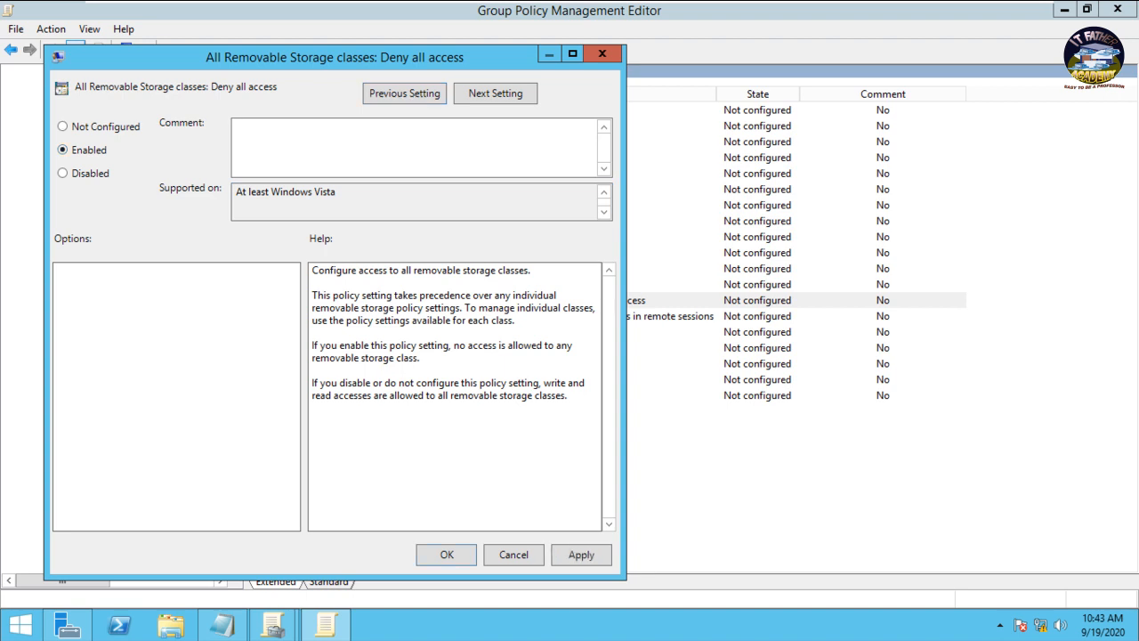
pyautogui.click(581, 555)
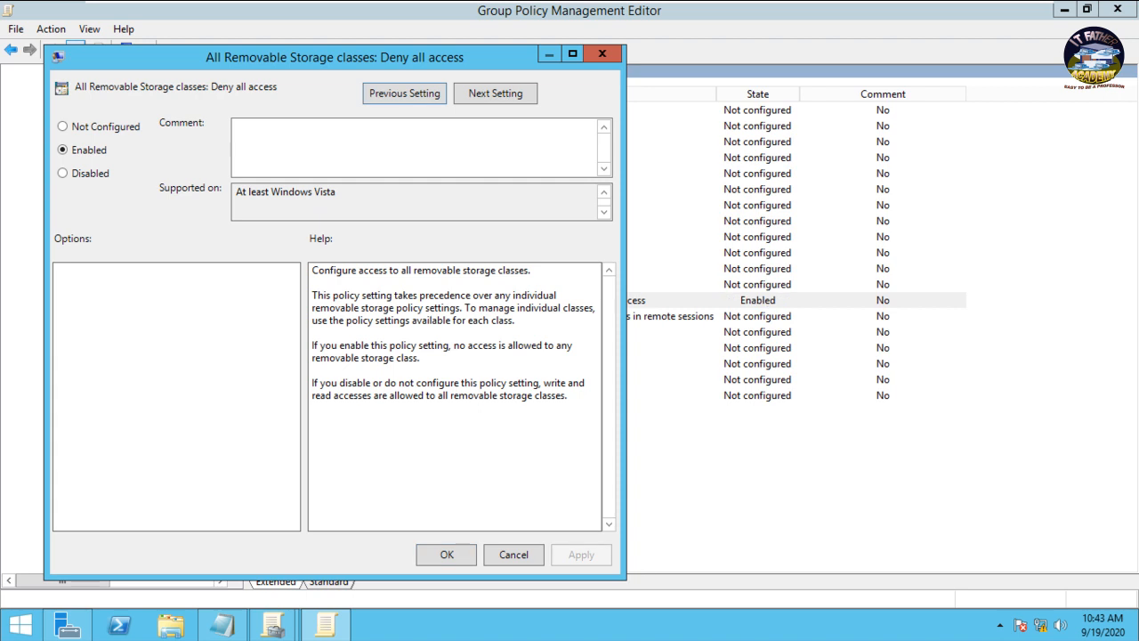
pyautogui.click(446, 554)
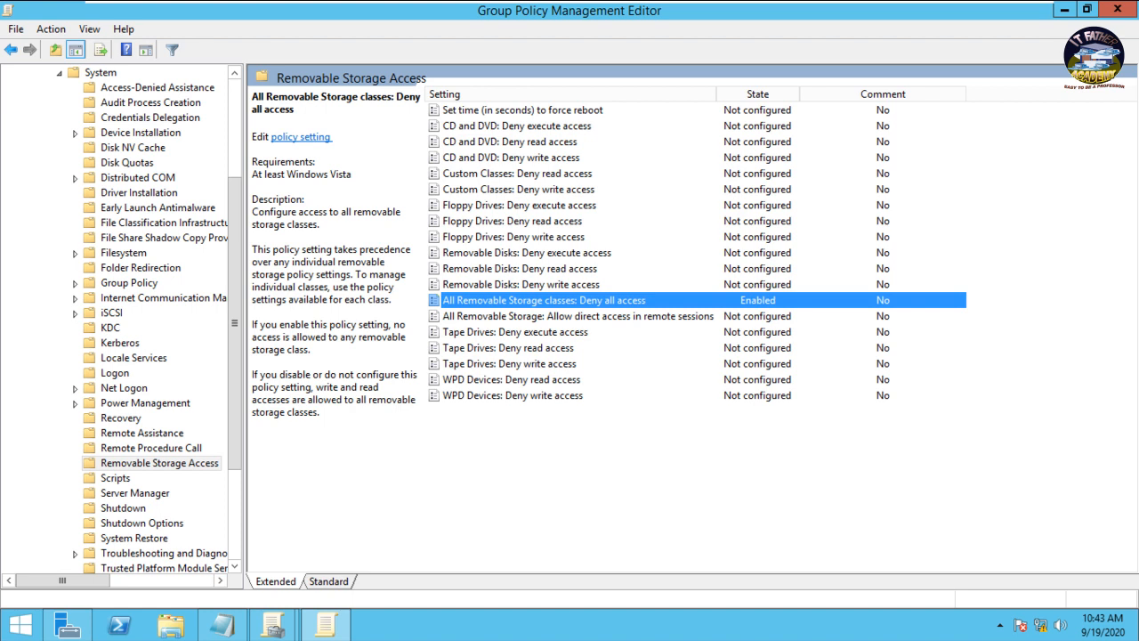
# Close the policy editor and link the existing USB BLOCK policy object to the Domain Controllers organizational unit.
pyautogui.click(1118, 9)
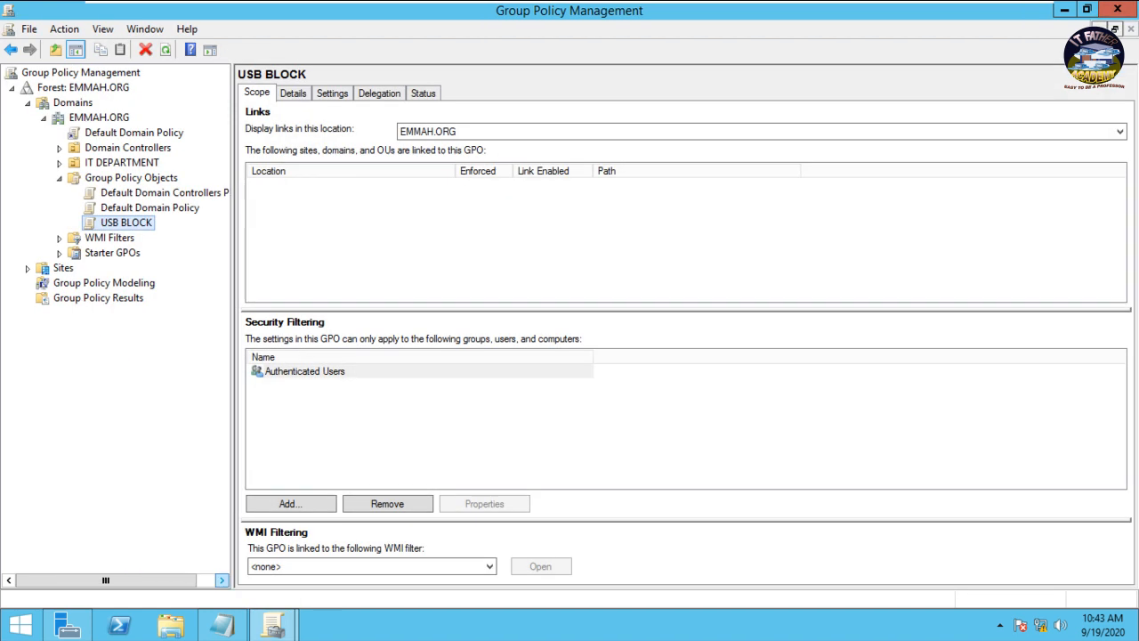
pyautogui.click(221, 624)
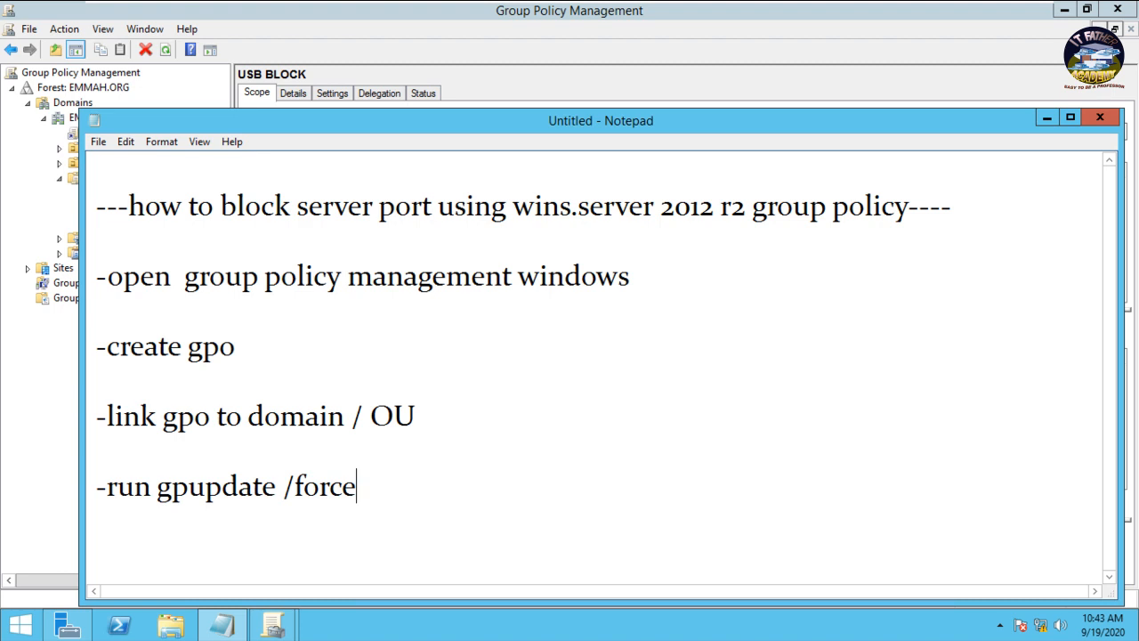
pyautogui.hotkey('alt', 'Tab')
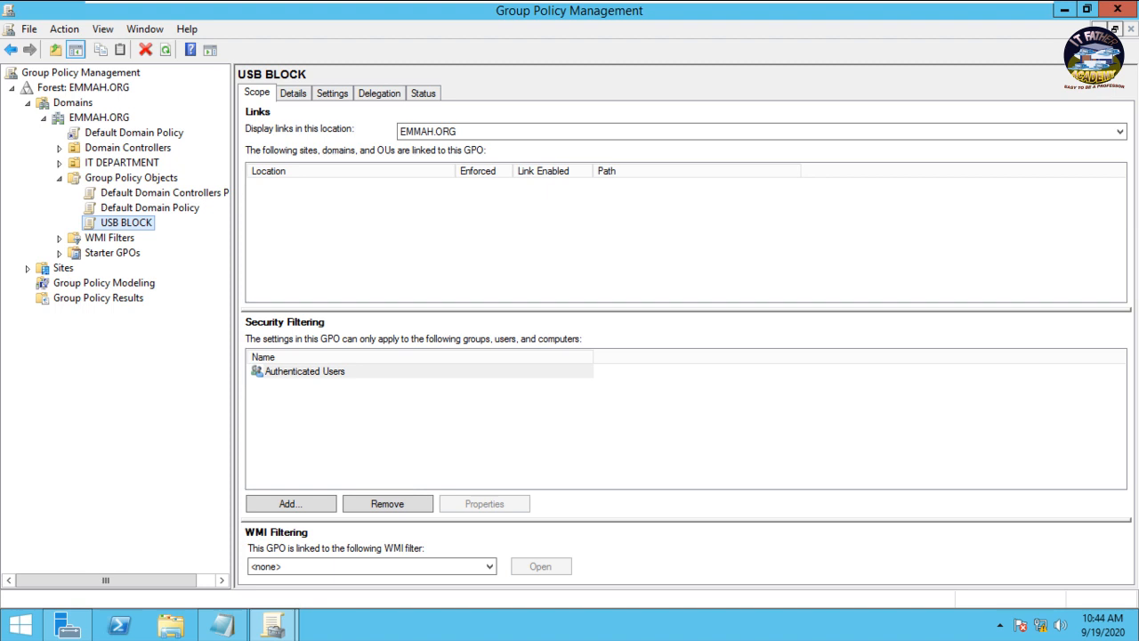
pyautogui.rightClick(108, 149)
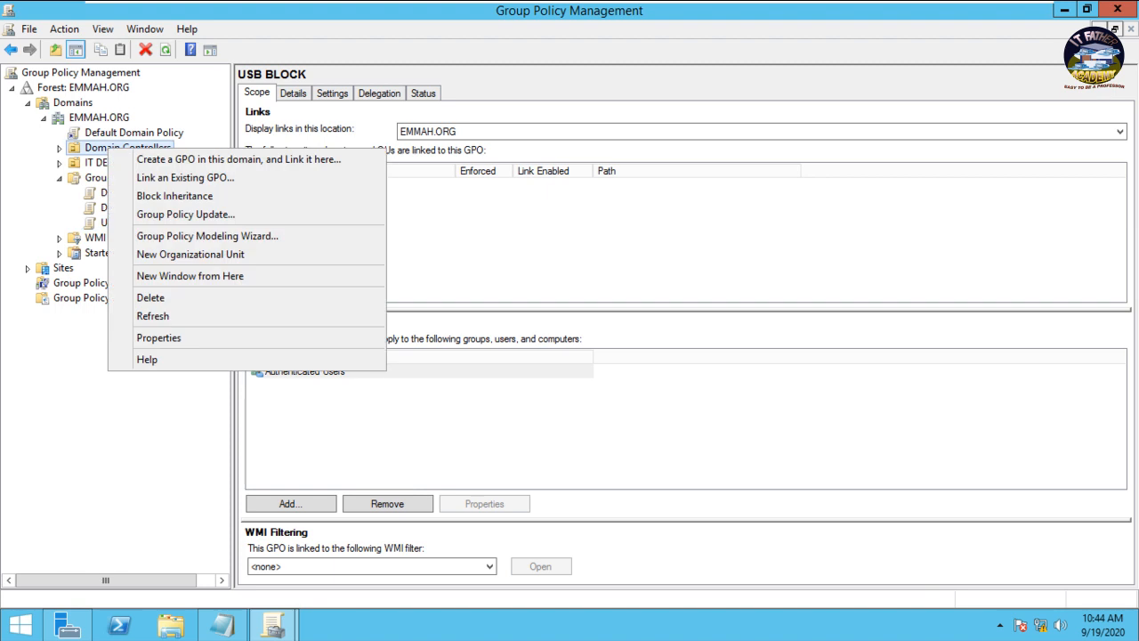
pyautogui.rightClick(117, 149)
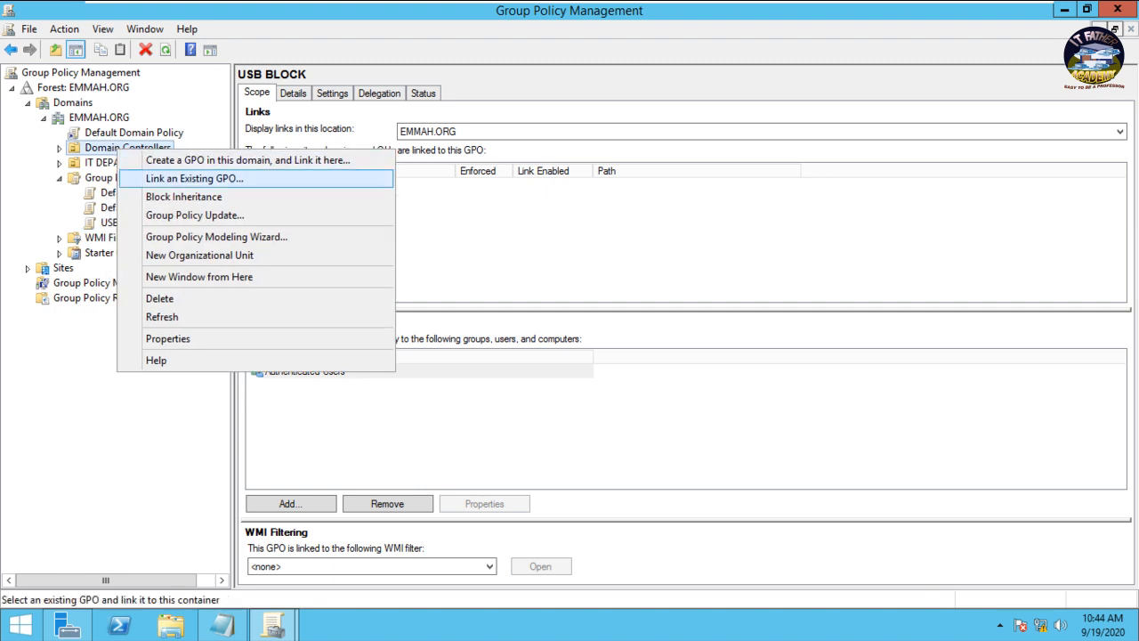
pyautogui.click(194, 178)
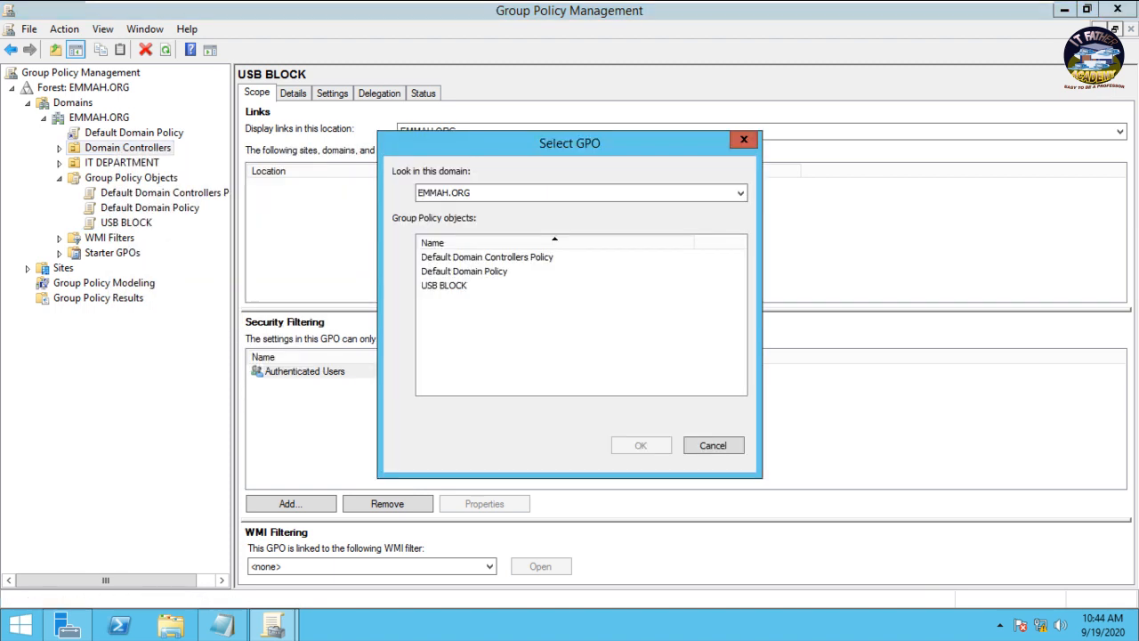
pyautogui.click(444, 286)
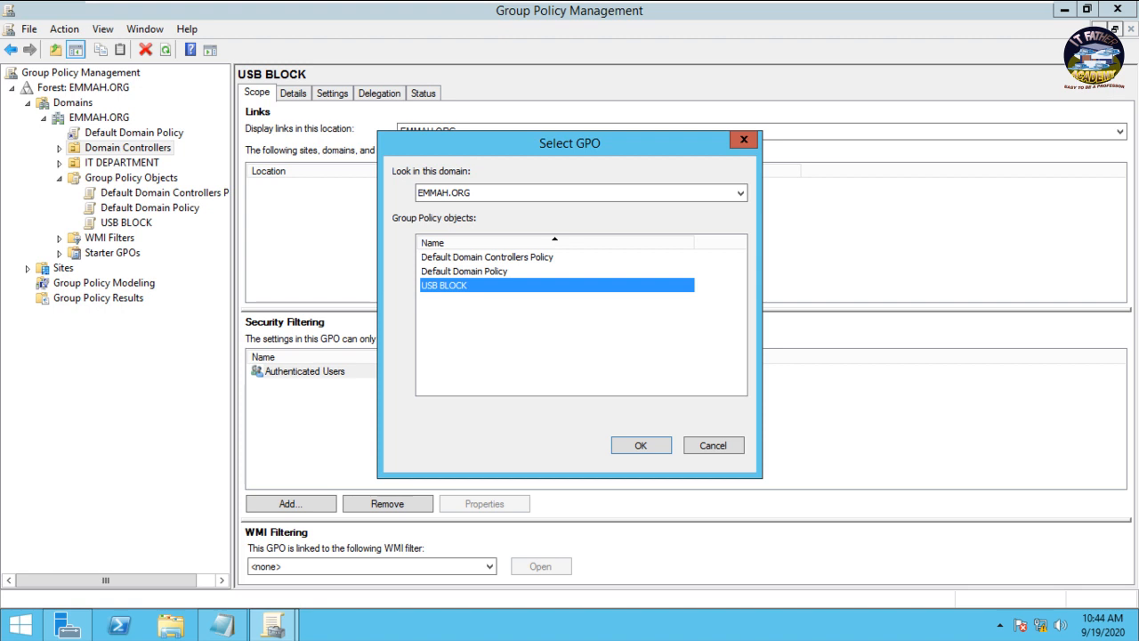
pyautogui.press('Return')
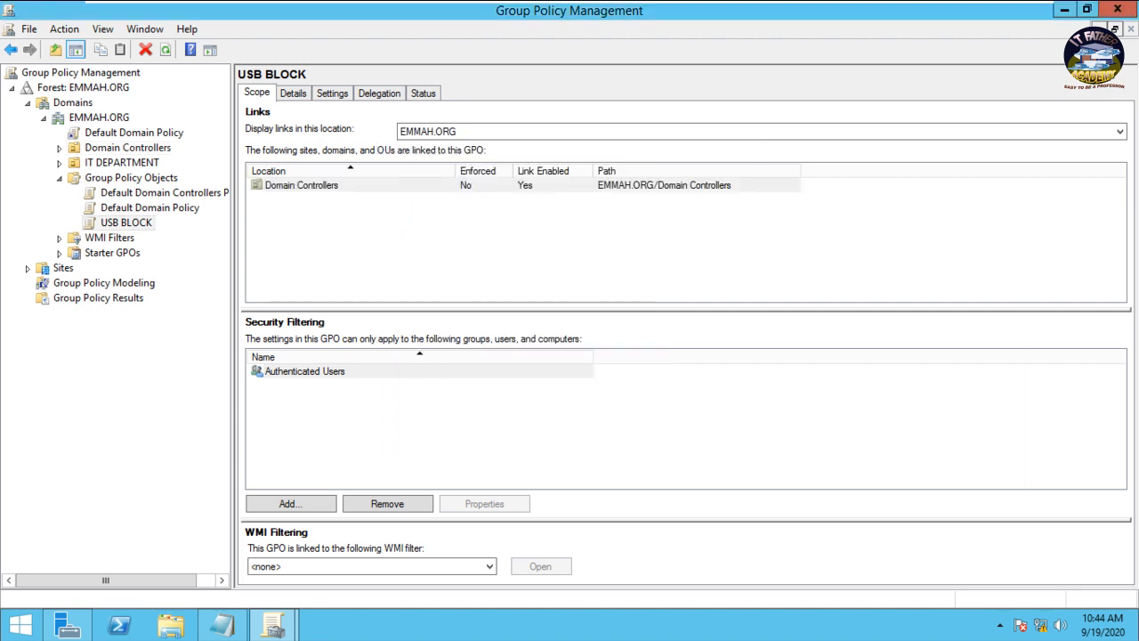
# Examine the policy objects linked to Domain Controllers and the scope of the USB BLOCK link beneath it.
pyautogui.rightClick(135, 222)
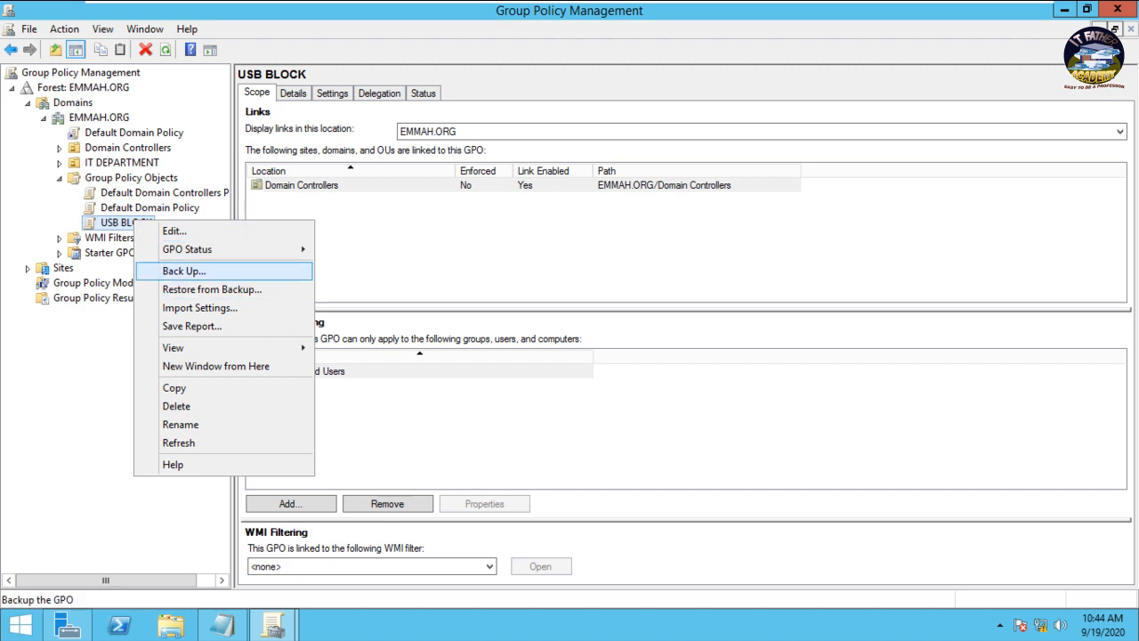
pyautogui.click(125, 223)
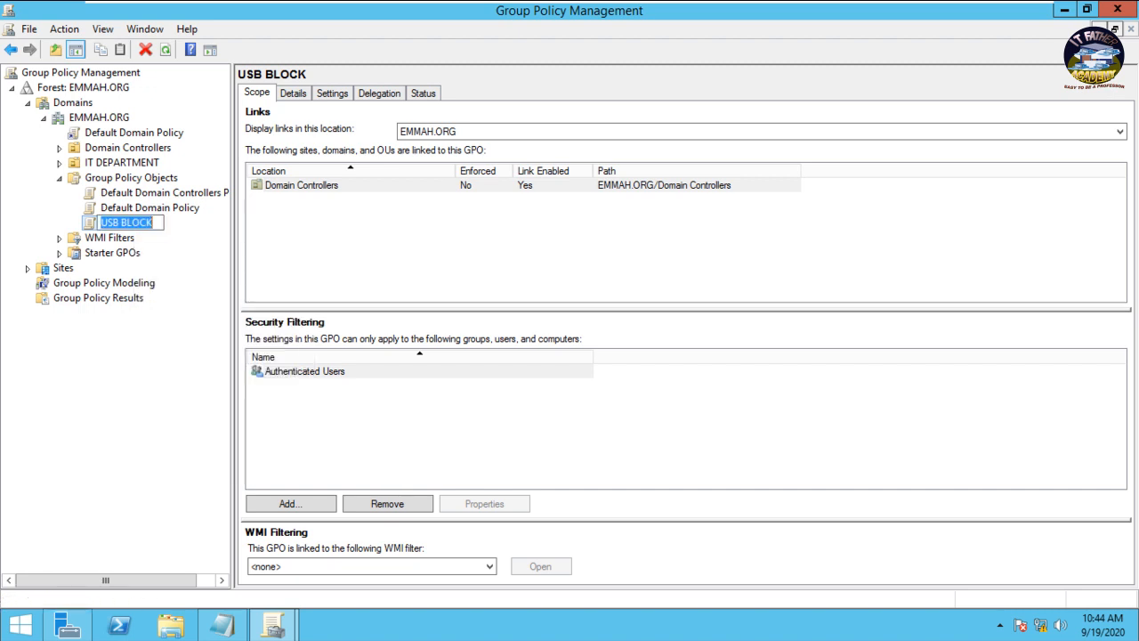
pyautogui.press('Return')
pyautogui.click(100, 148)
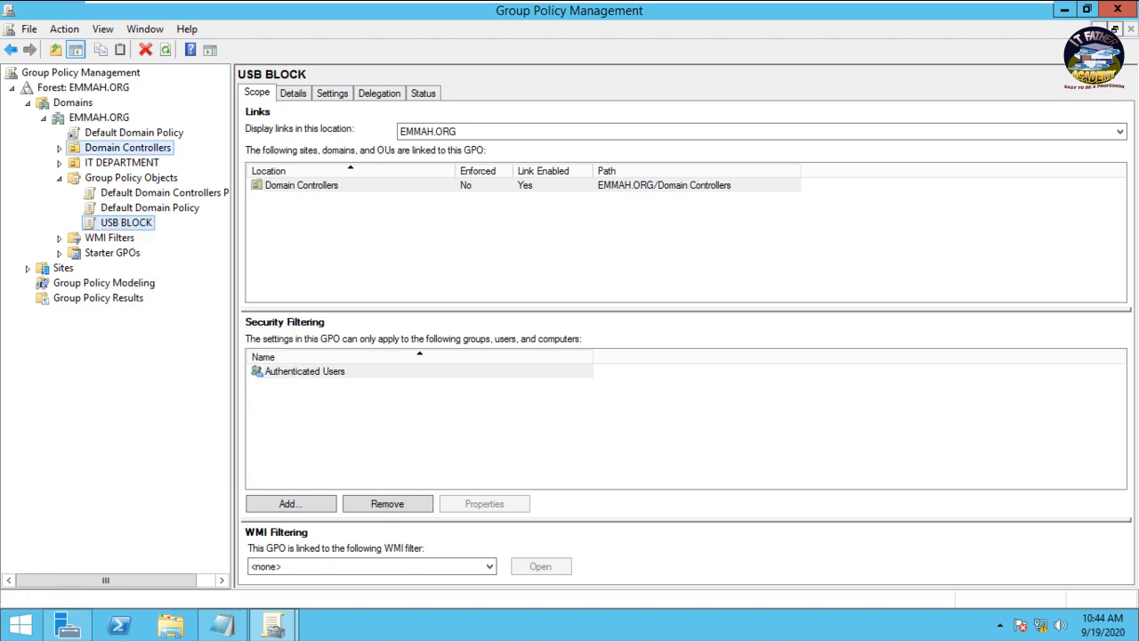
pyautogui.rightClick(99, 149)
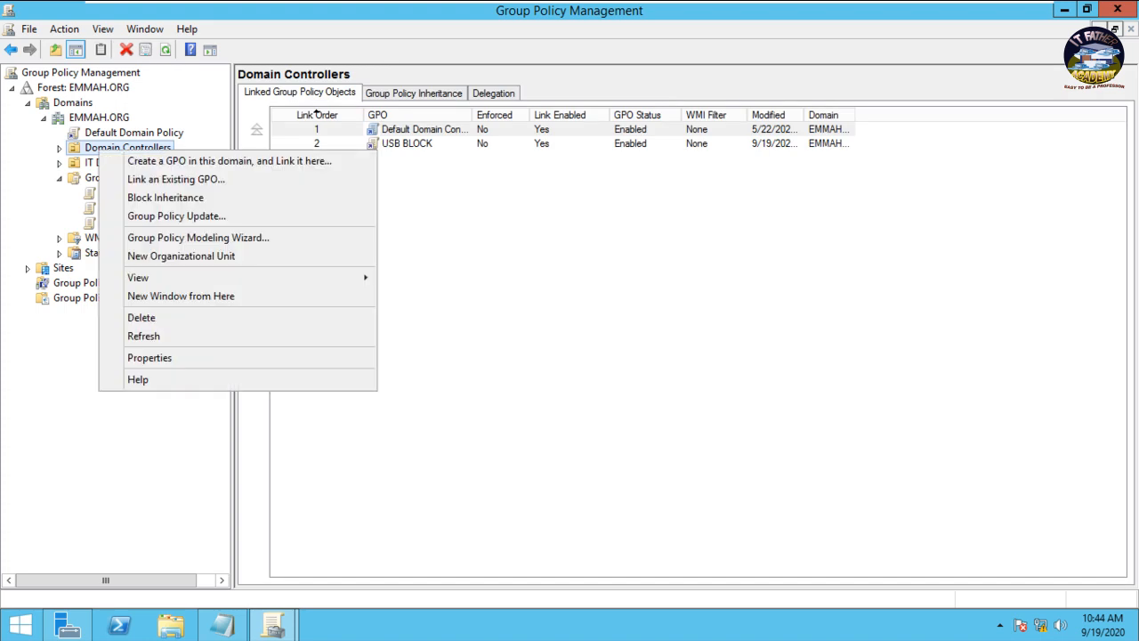
pyautogui.press('Escape')
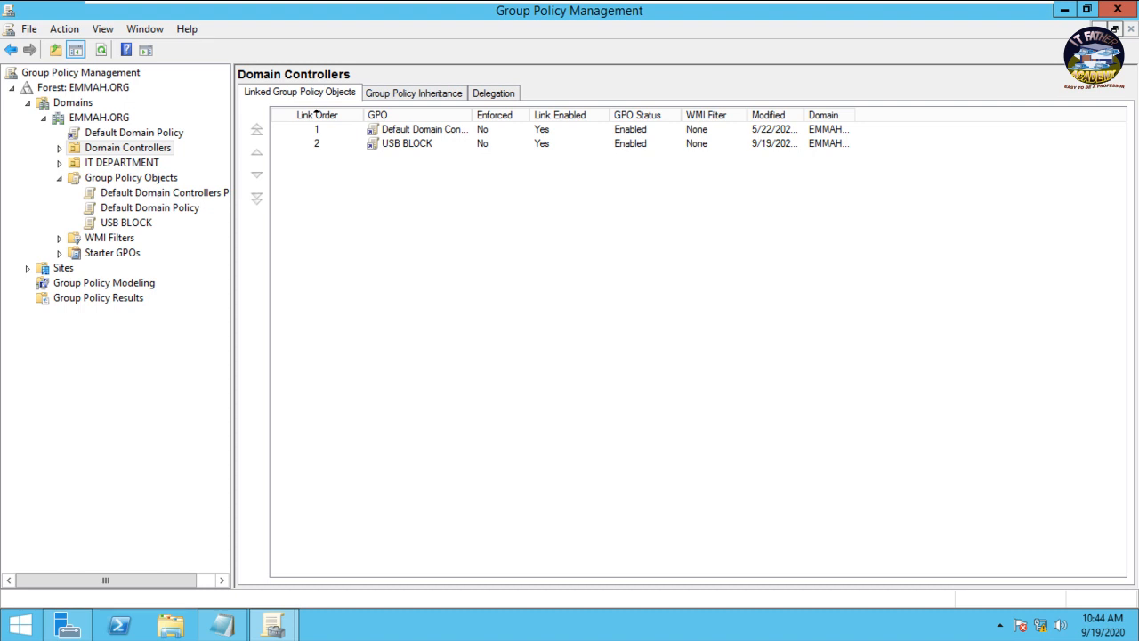
pyautogui.click(60, 148)
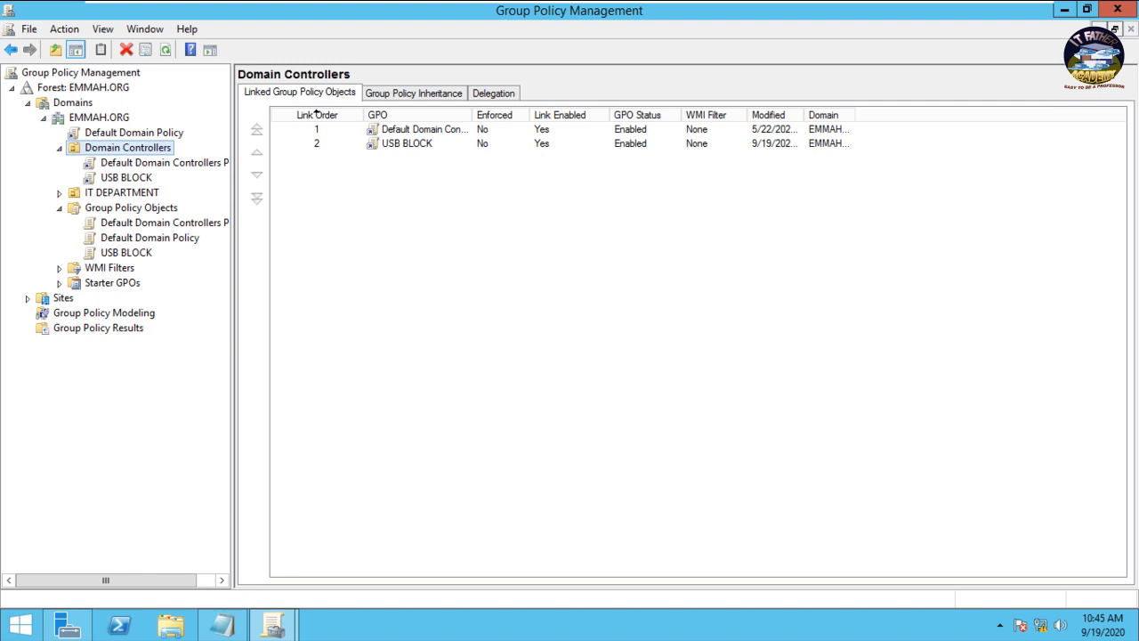
pyautogui.click(127, 178)
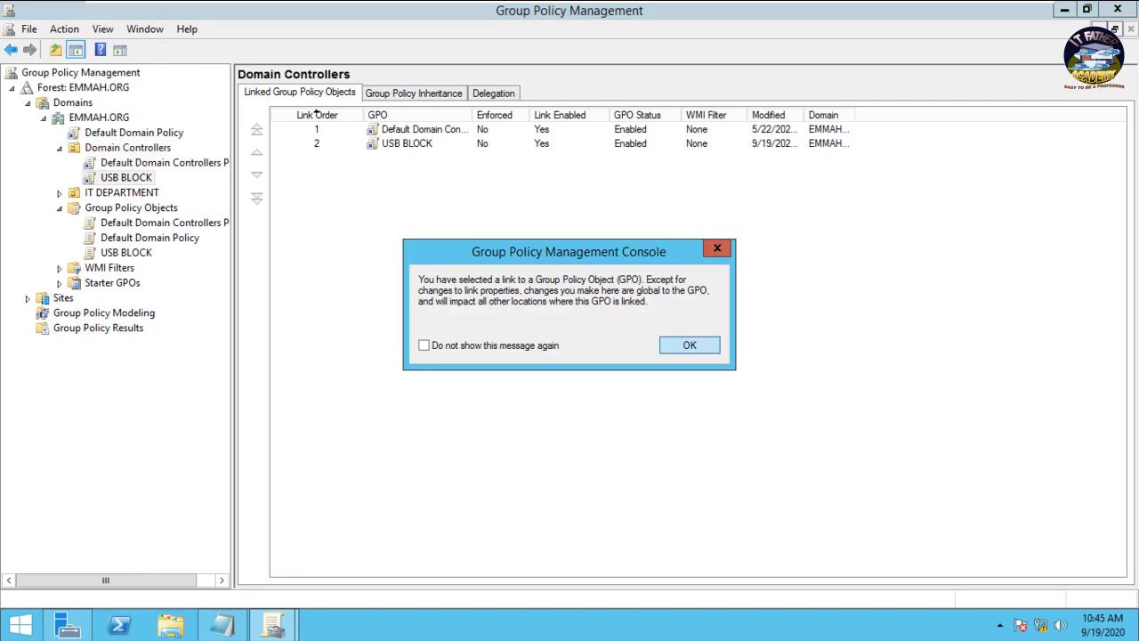
pyautogui.press('Return')
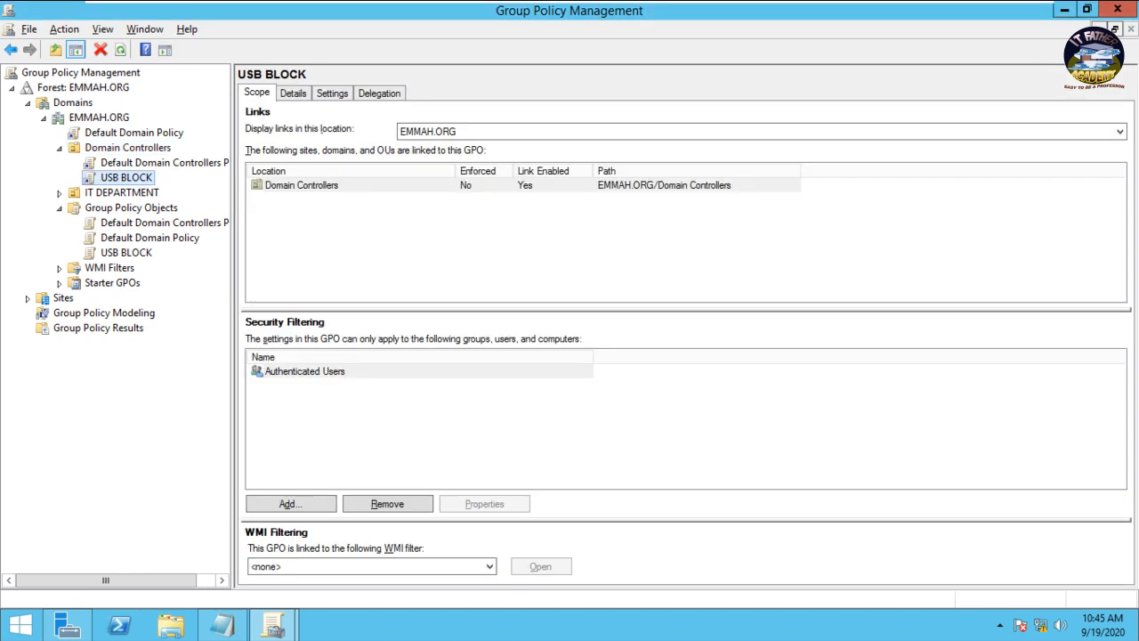
# Copy the command "gpupdate /force" from the Notepad notes and run it from the Run dialog.
pyautogui.hotkey('alt', 'Tab')
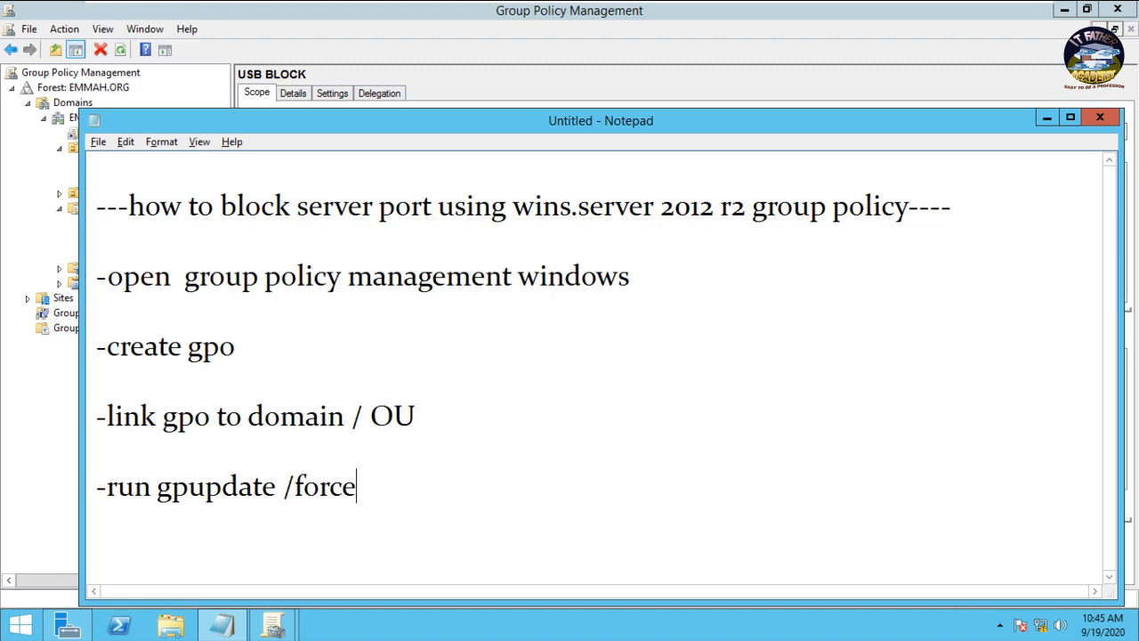
pyautogui.click(158, 487)
pyautogui.moveTo(157, 487); pyautogui.dragTo(357, 487)
pyautogui.hotkey('ctrl', 'c')
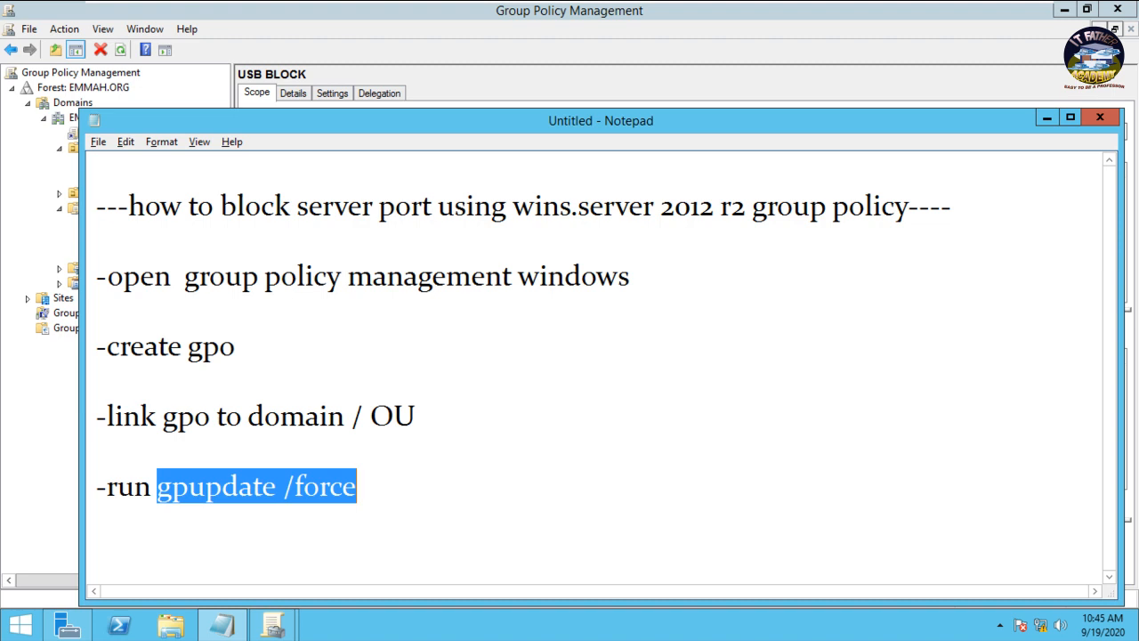
pyautogui.press('super+r')
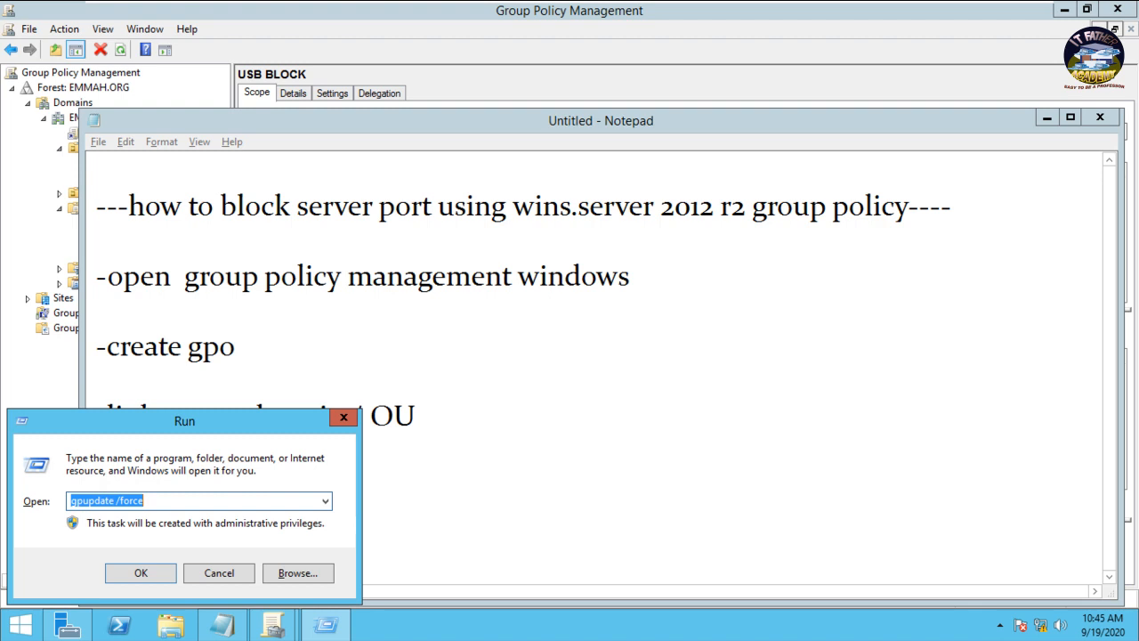
pyautogui.hotkey('ctrl', 'v')
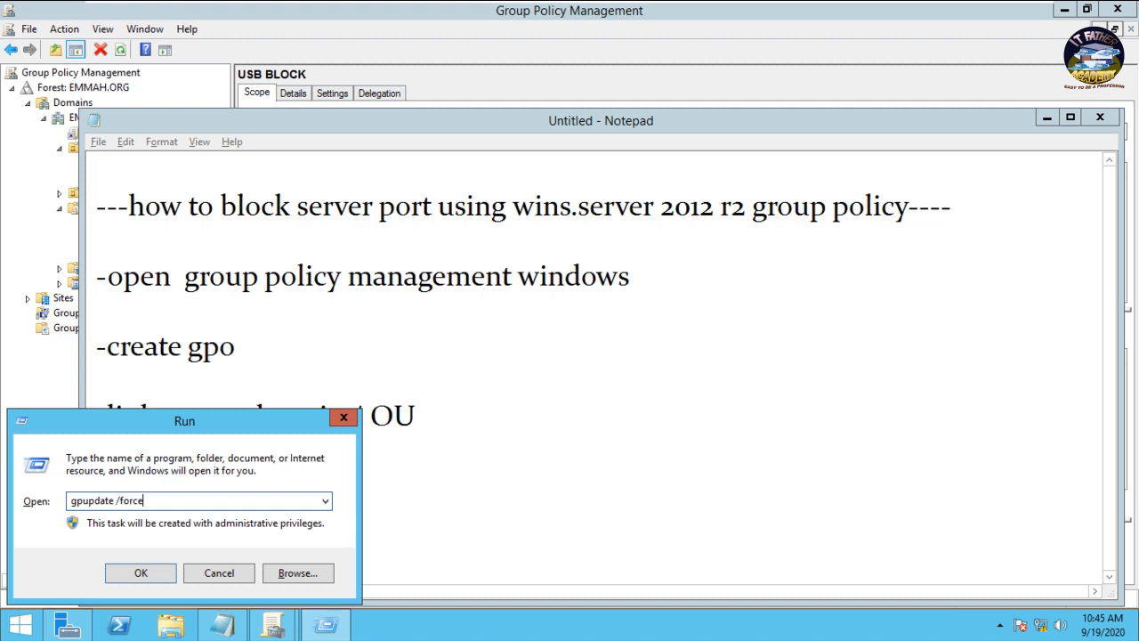
pyautogui.press('Return')
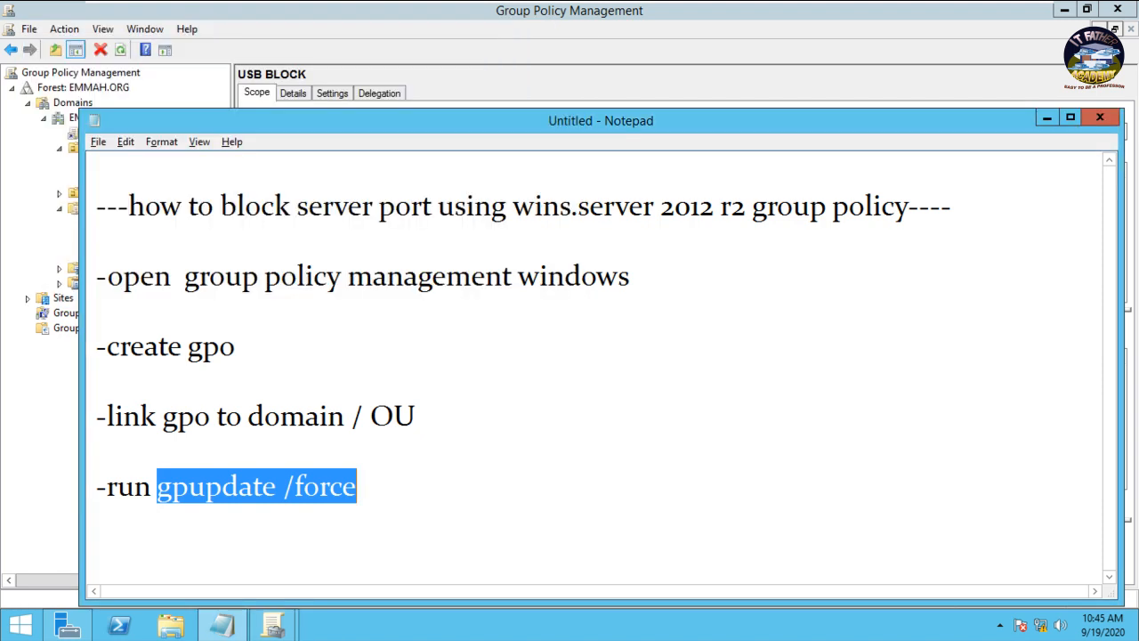
# Minimize the Notepad notes, keeping them open and unsaved, and close Group Policy Management.
pyautogui.click(96, 381)
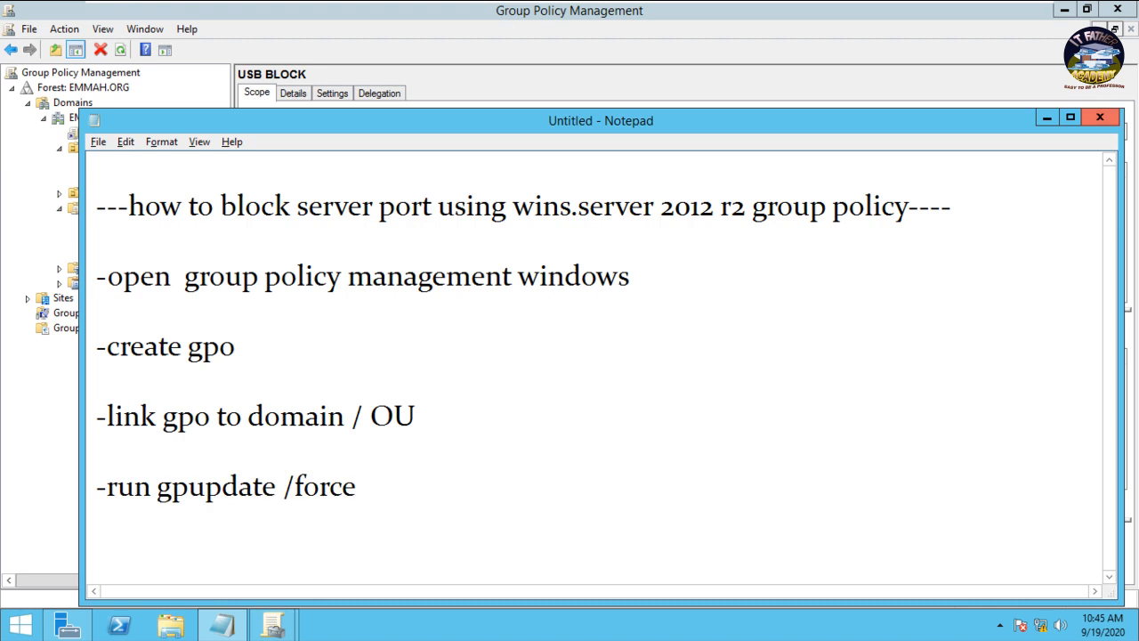
pyautogui.click(1100, 117)
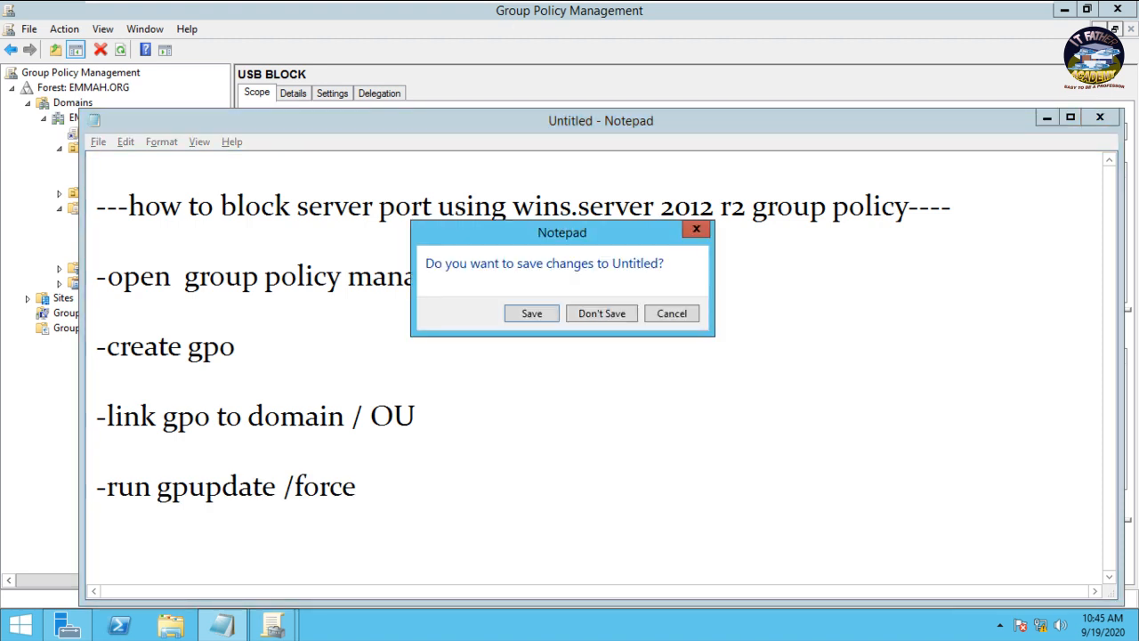
pyautogui.click(697, 229)
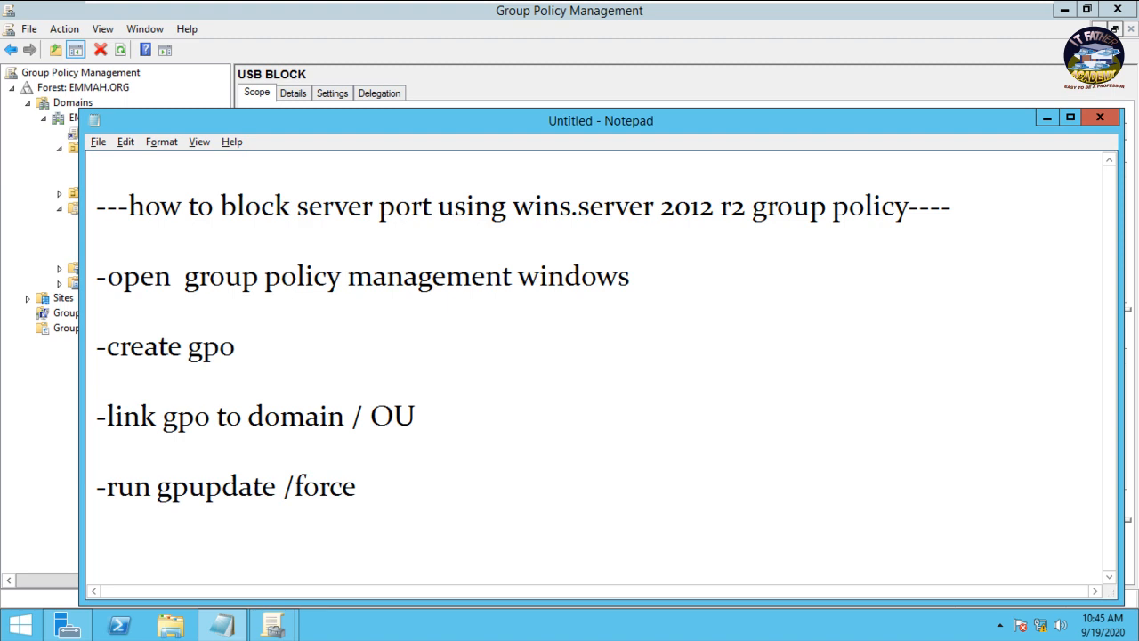
pyautogui.click(1046, 117)
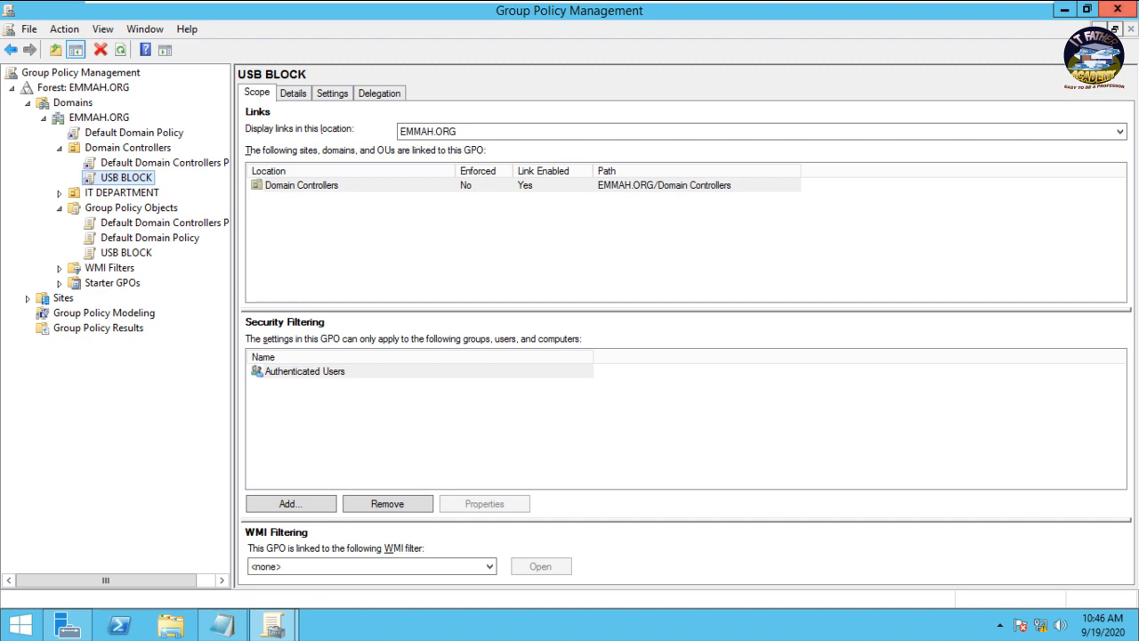
pyautogui.click(1117, 9)
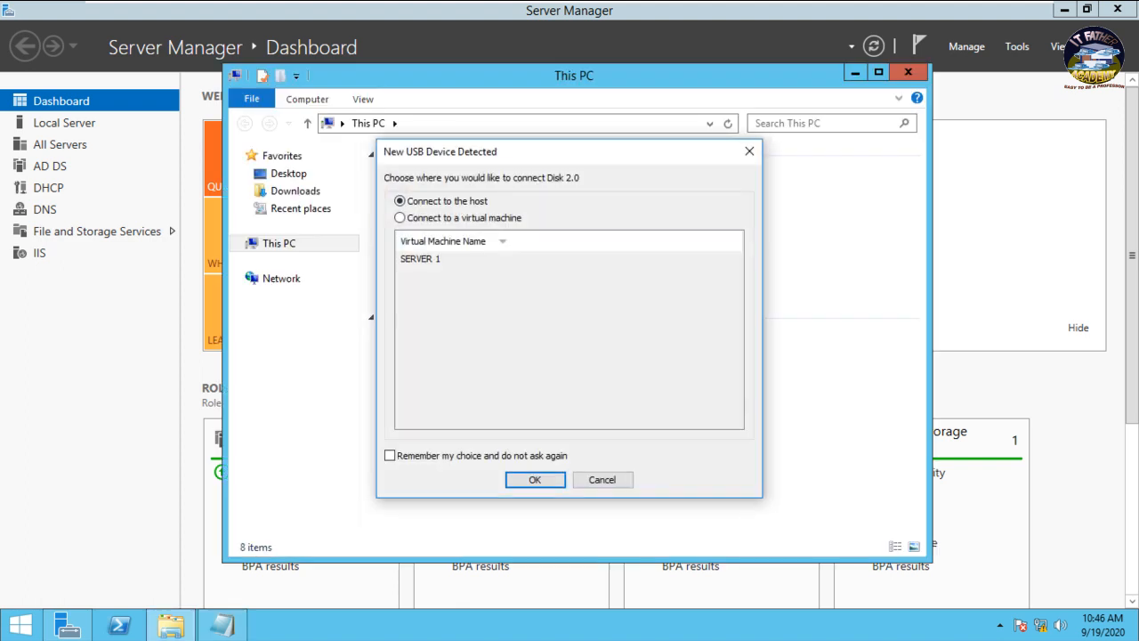
# Connect the detected USB disk to the SERVER 1 virtual machine and try to open Removable Disk (E:) in This PC.
pyautogui.click(402, 218)
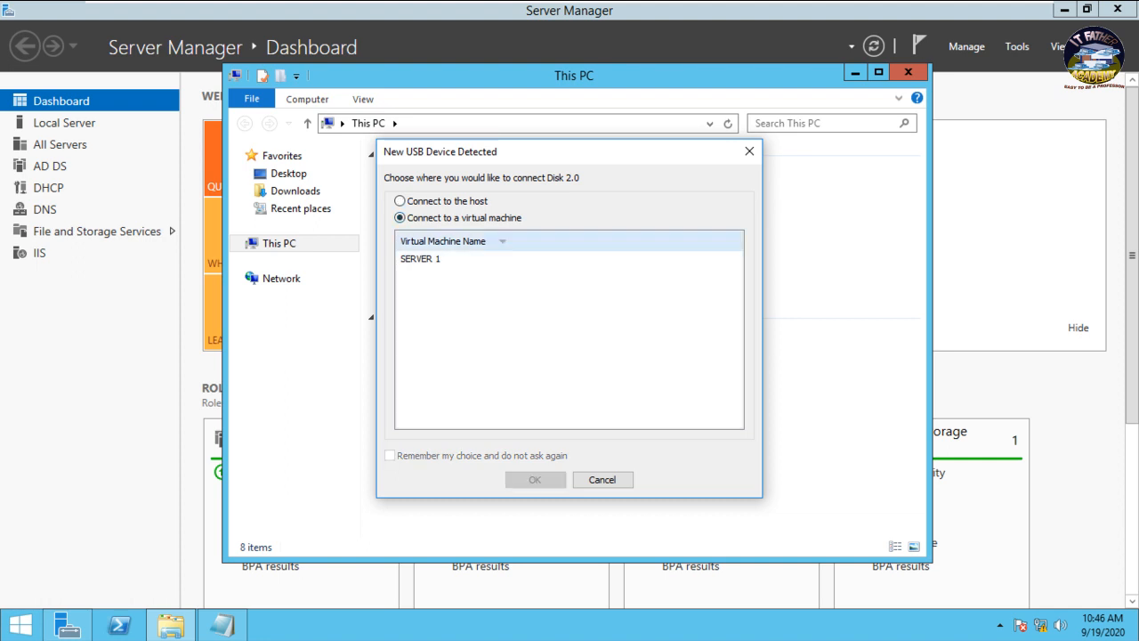
pyautogui.click(421, 259)
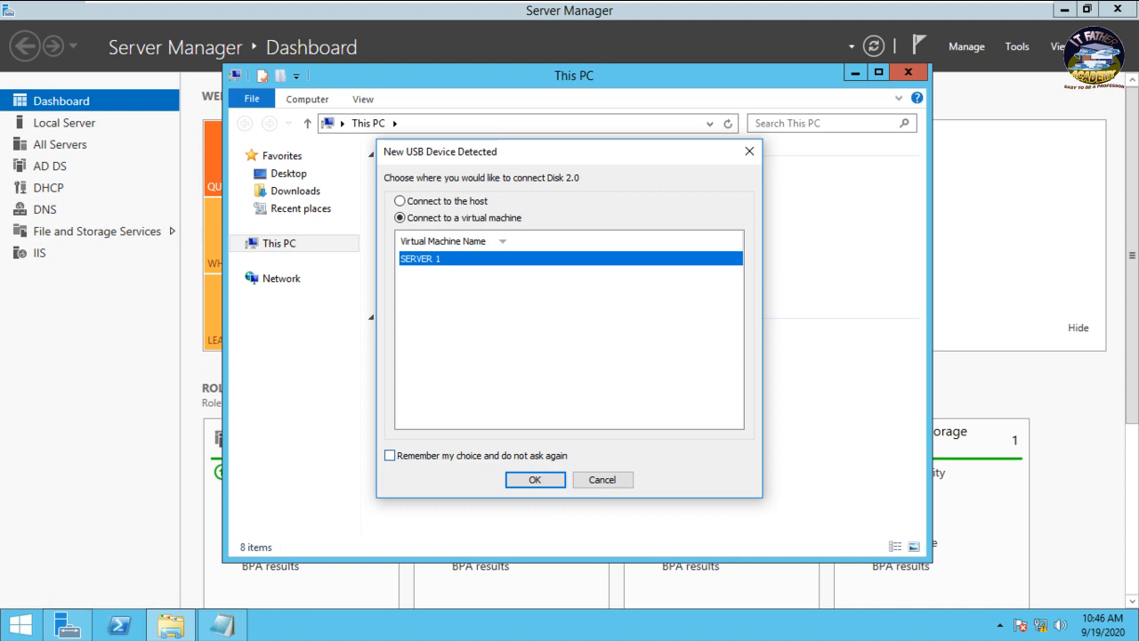
pyautogui.click(534, 479)
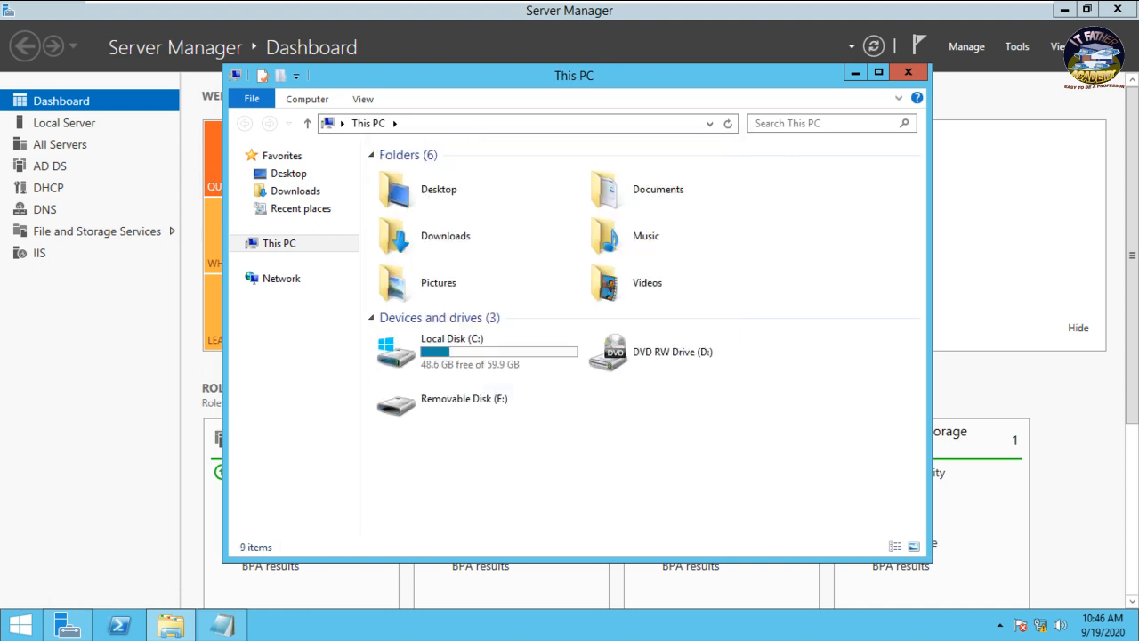
pyautogui.doubleClick(471, 399)
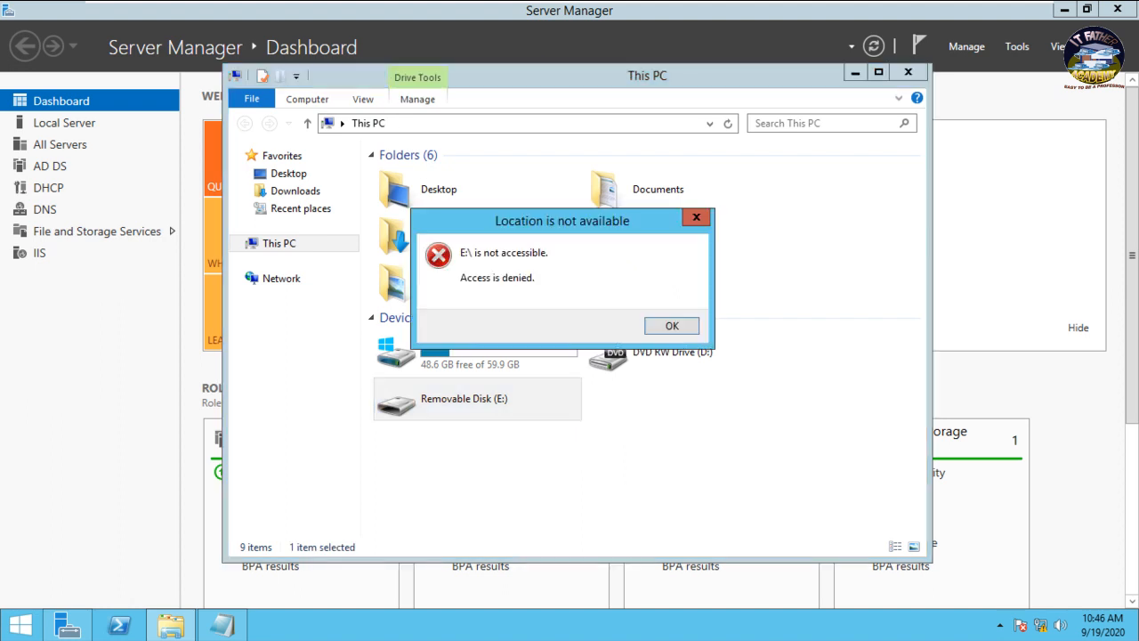